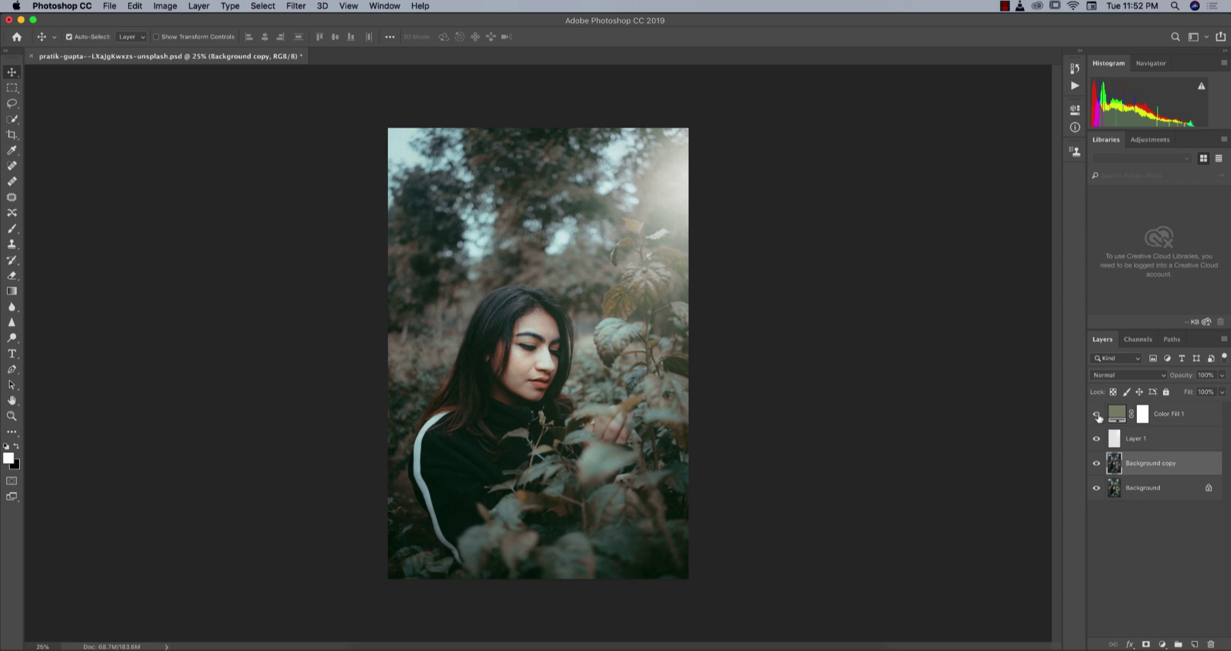
# Step: Compare against the original, then turn the graded copy, light flare and Color Fill 1 back on
pyautogui.moveTo(1097, 416); pyautogui.dragTo(1098, 467)
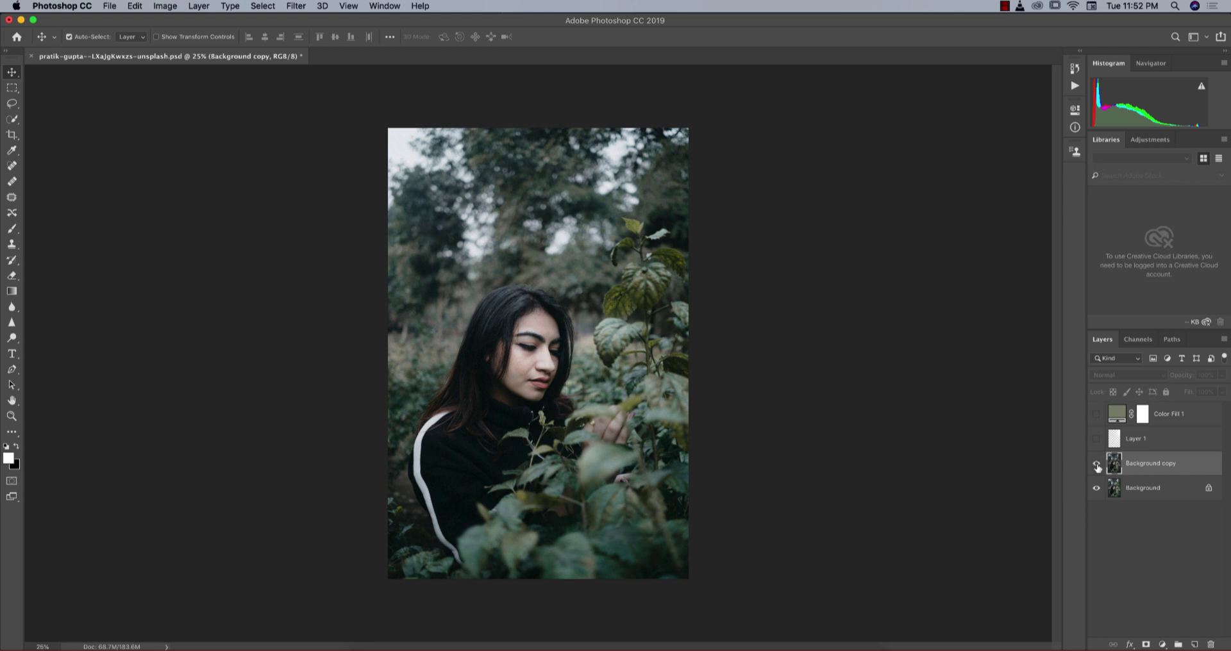
pyautogui.moveTo(1097, 465); pyautogui.dragTo(1096, 440)
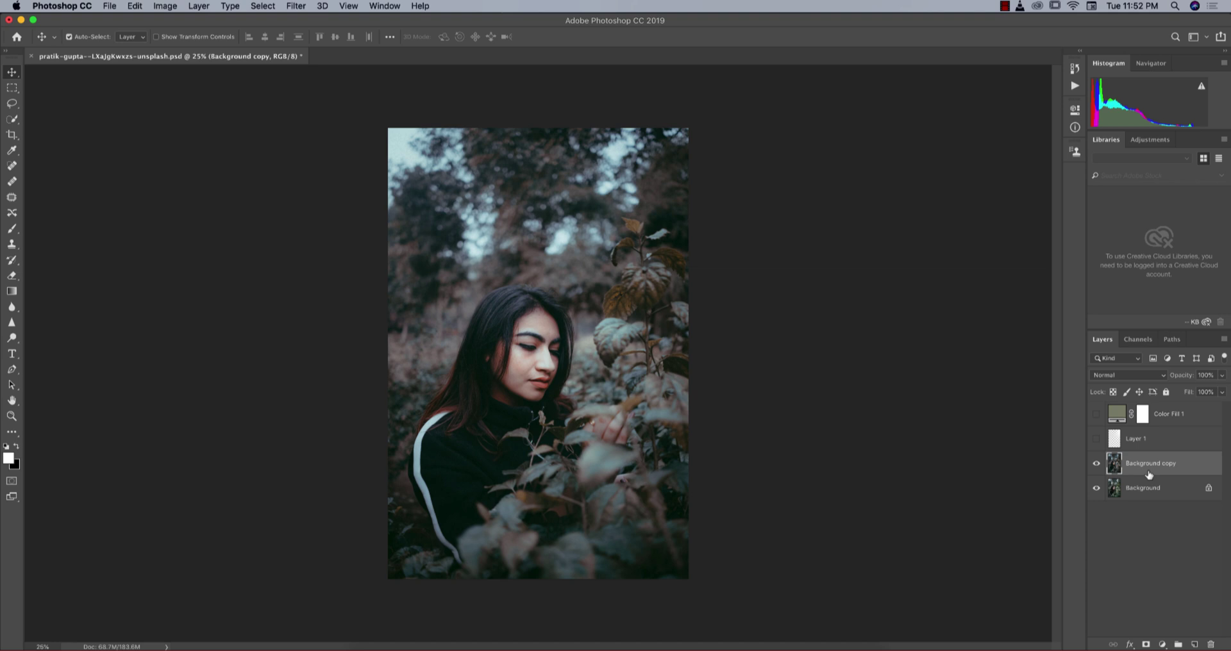
pyautogui.click(1096, 440)
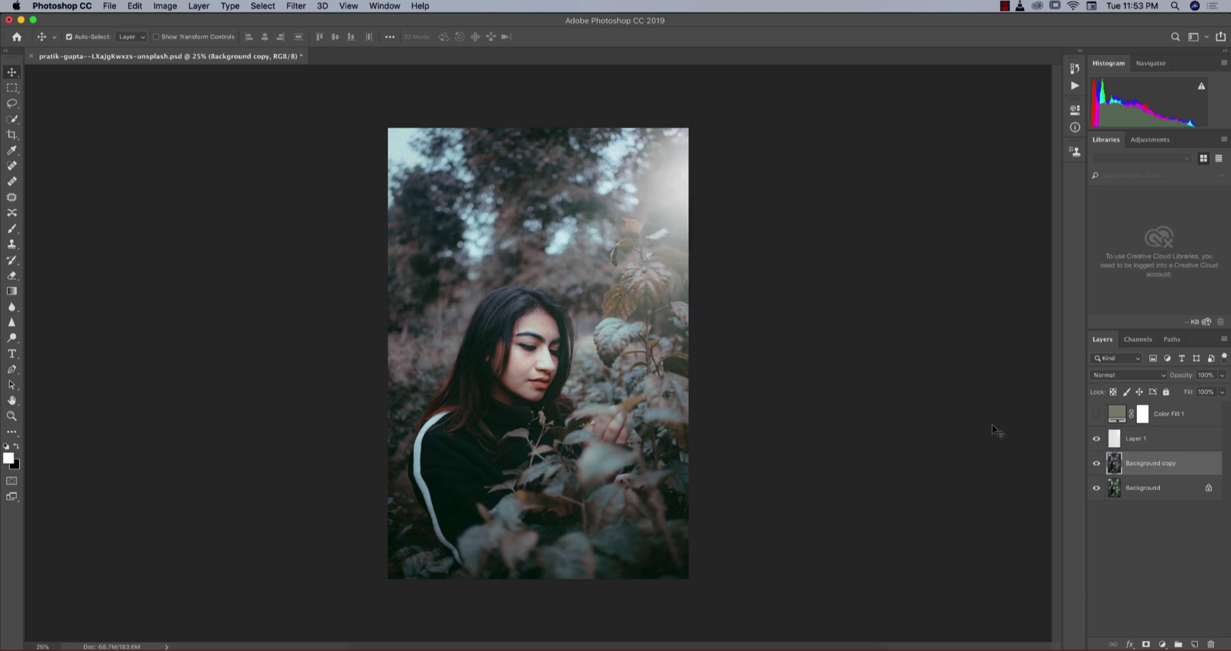
pyautogui.click(1096, 414)
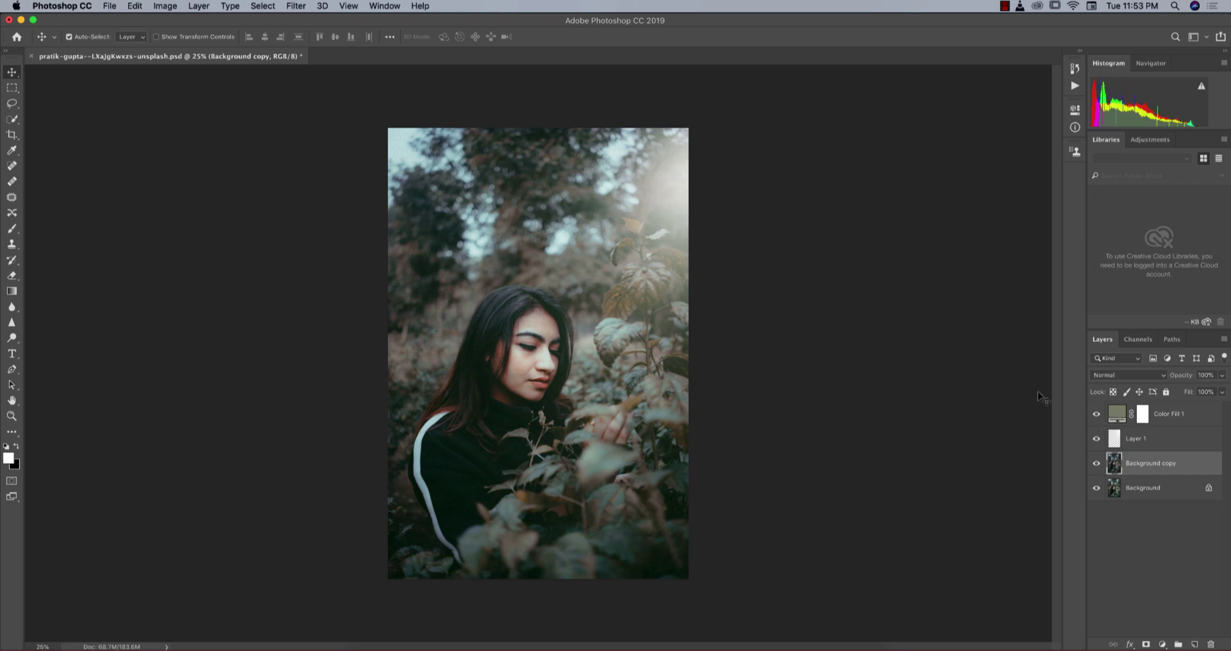
# Step: Copy the olive fill's hex 818470 into a new text layer
pyautogui.doubleClick(1120, 417)
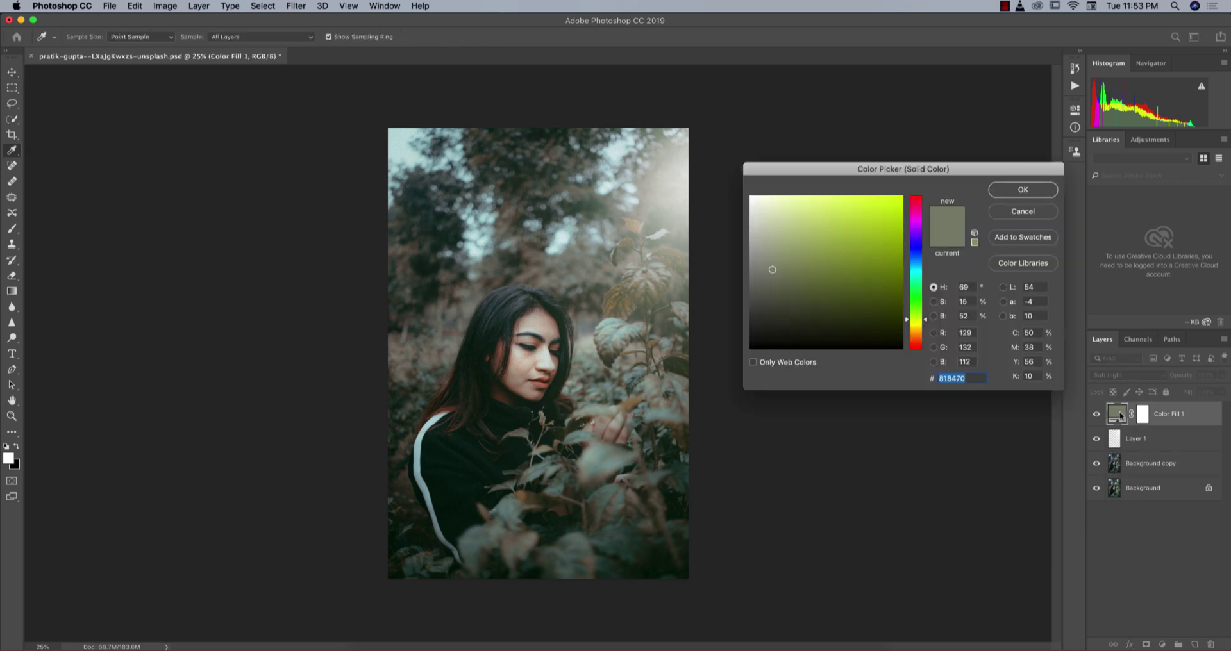
pyautogui.rightClick(962, 380)
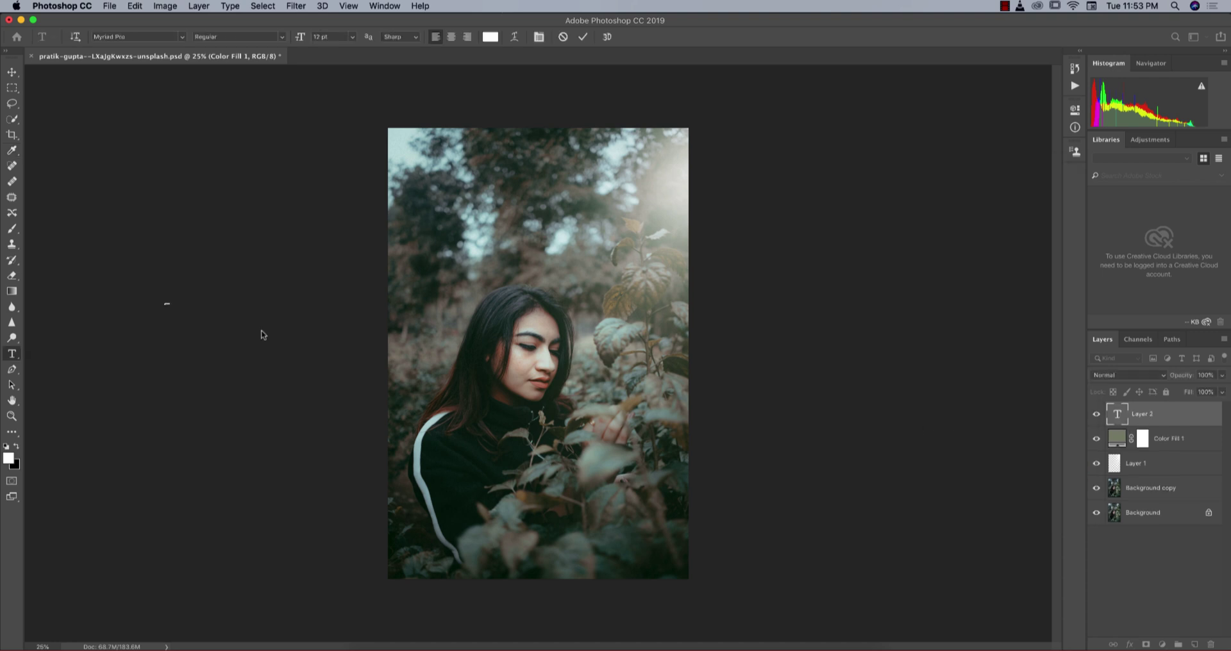
pyautogui.click(11, 72)
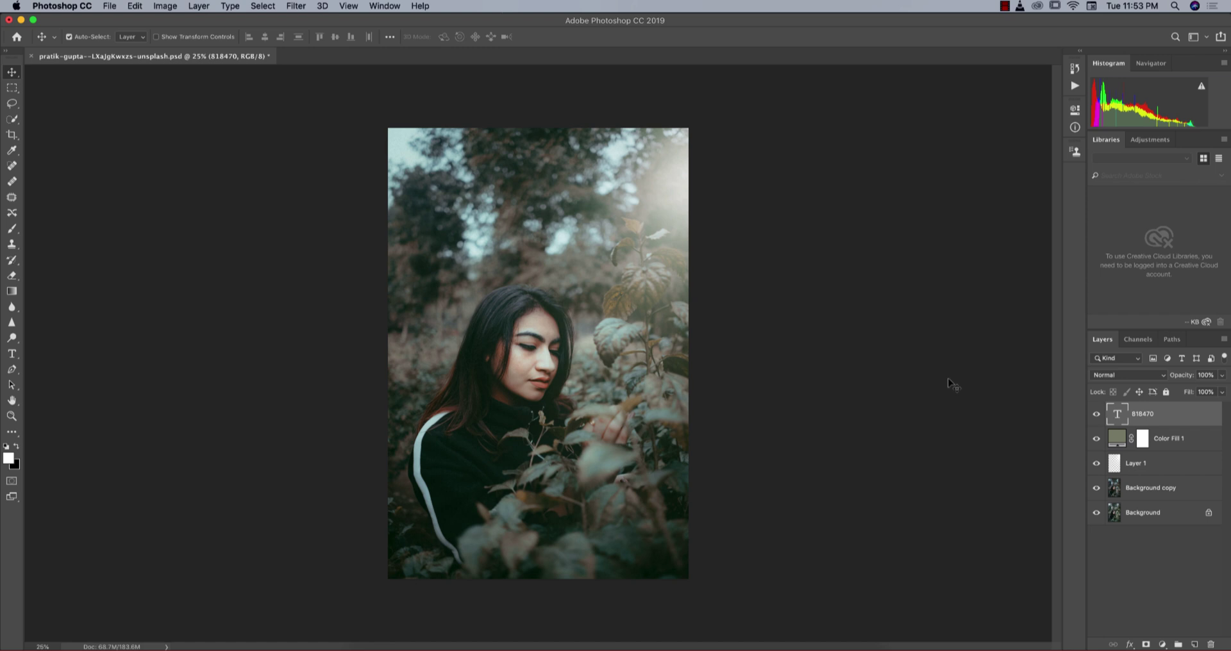
pyautogui.click(110, 6)
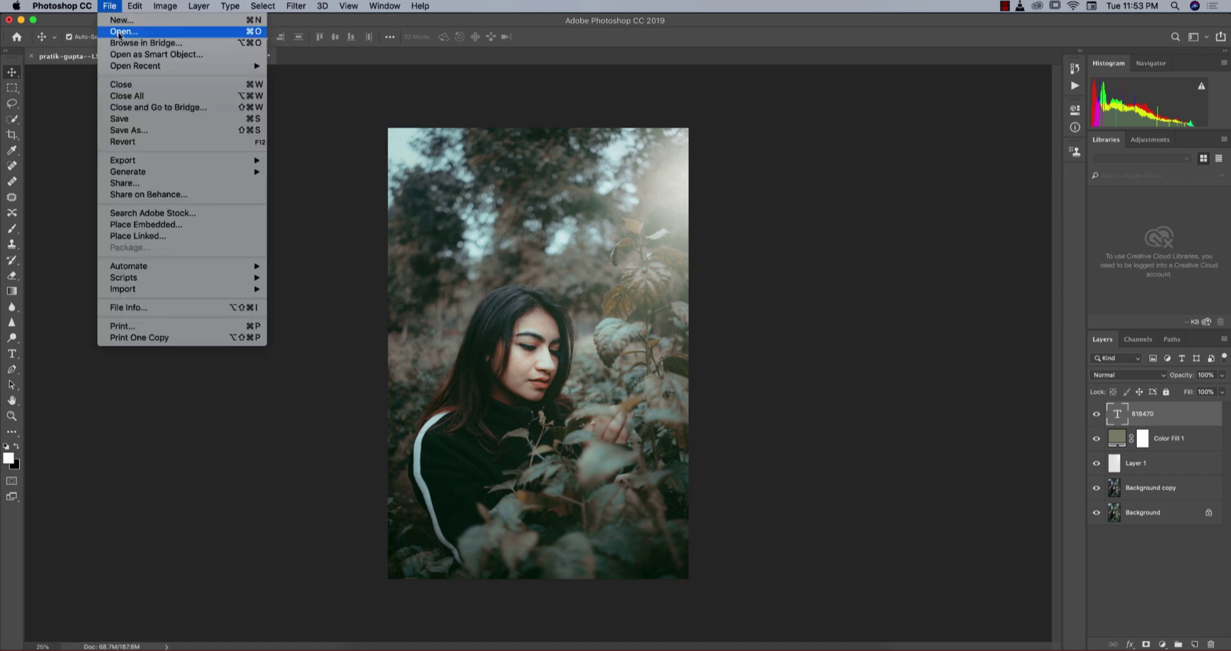
pyautogui.click(119, 32)
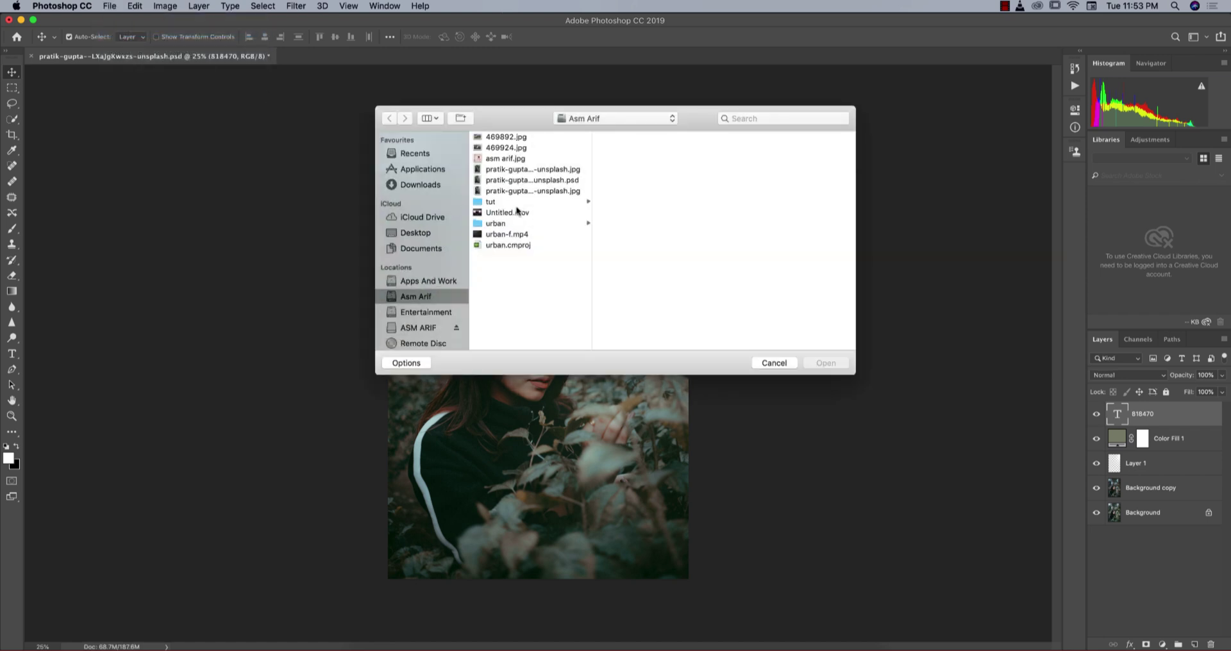
pyautogui.click(520, 171)
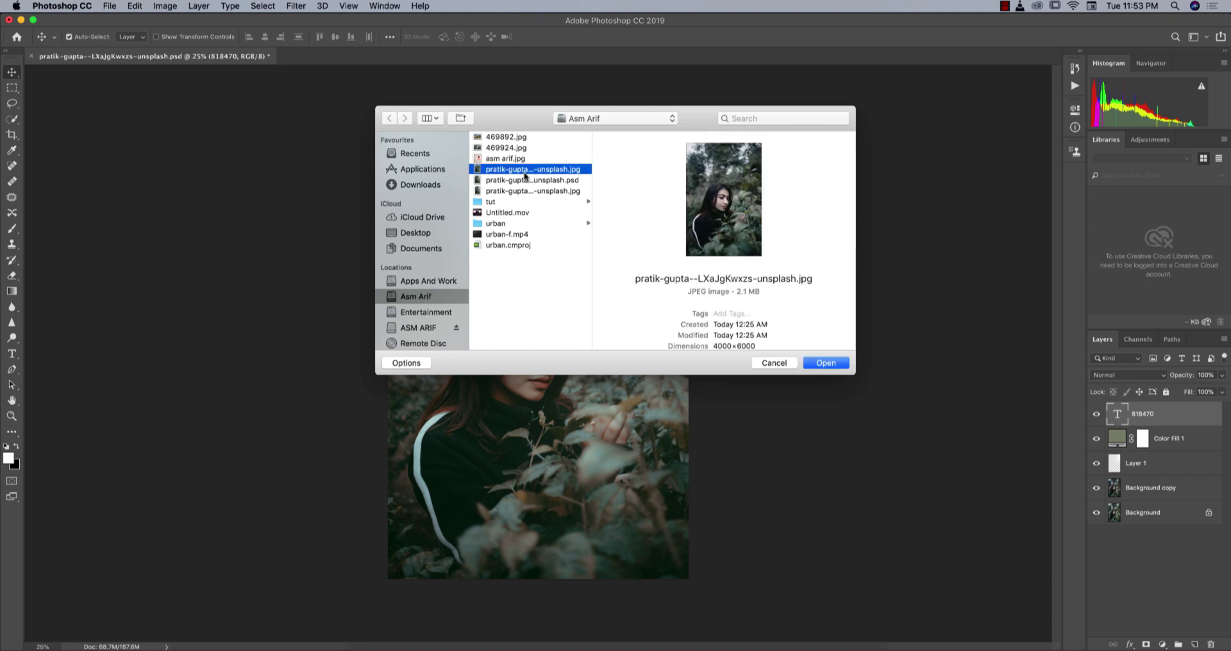
pyautogui.click(832, 363)
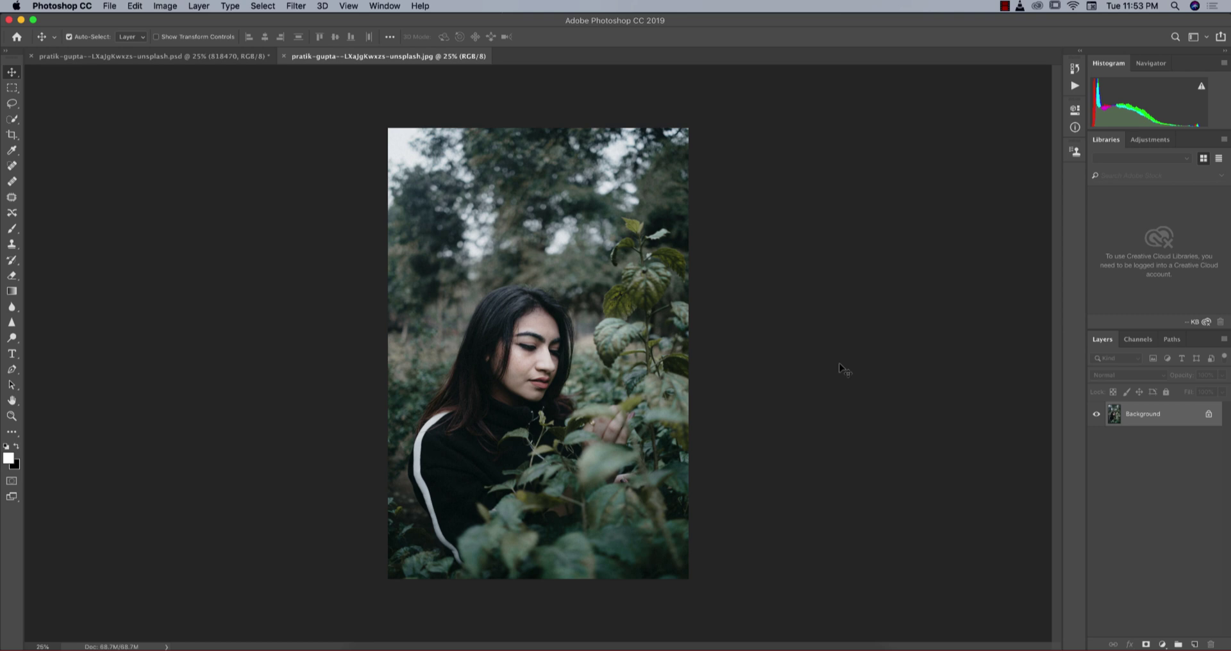
# Step: Duplicate the JPG's Background layer and run Camera Raw Filter on the Background copy
pyautogui.moveTo(1183, 428); pyautogui.dragTo(1193, 644)
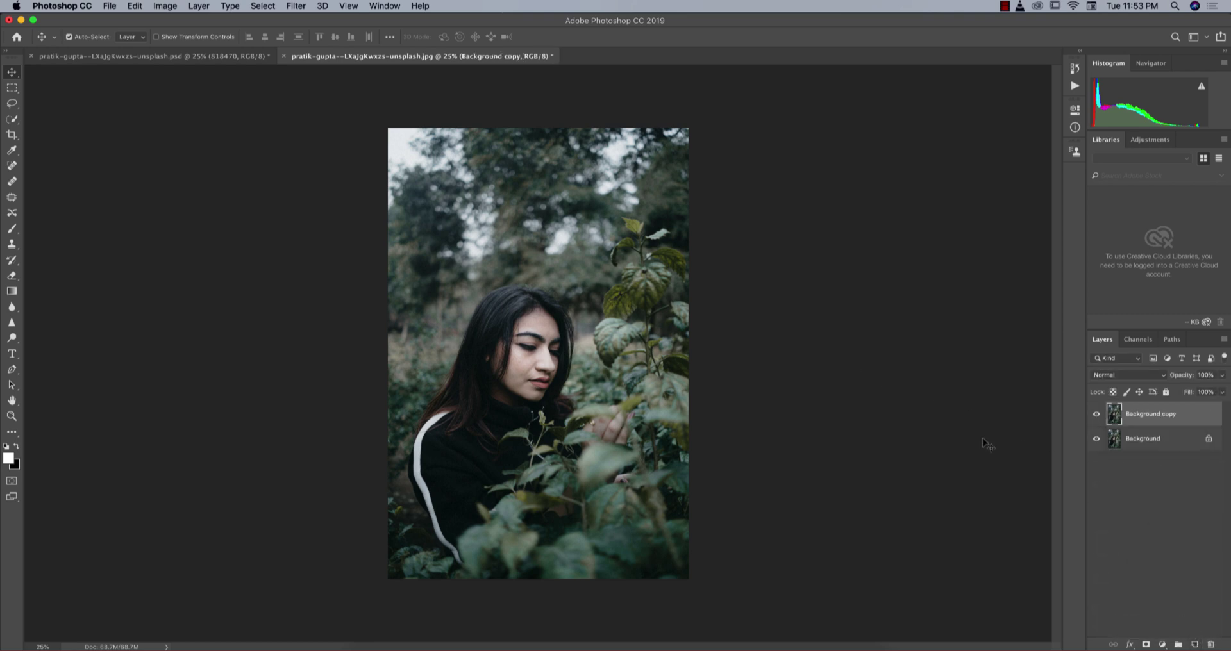
pyautogui.click(296, 6)
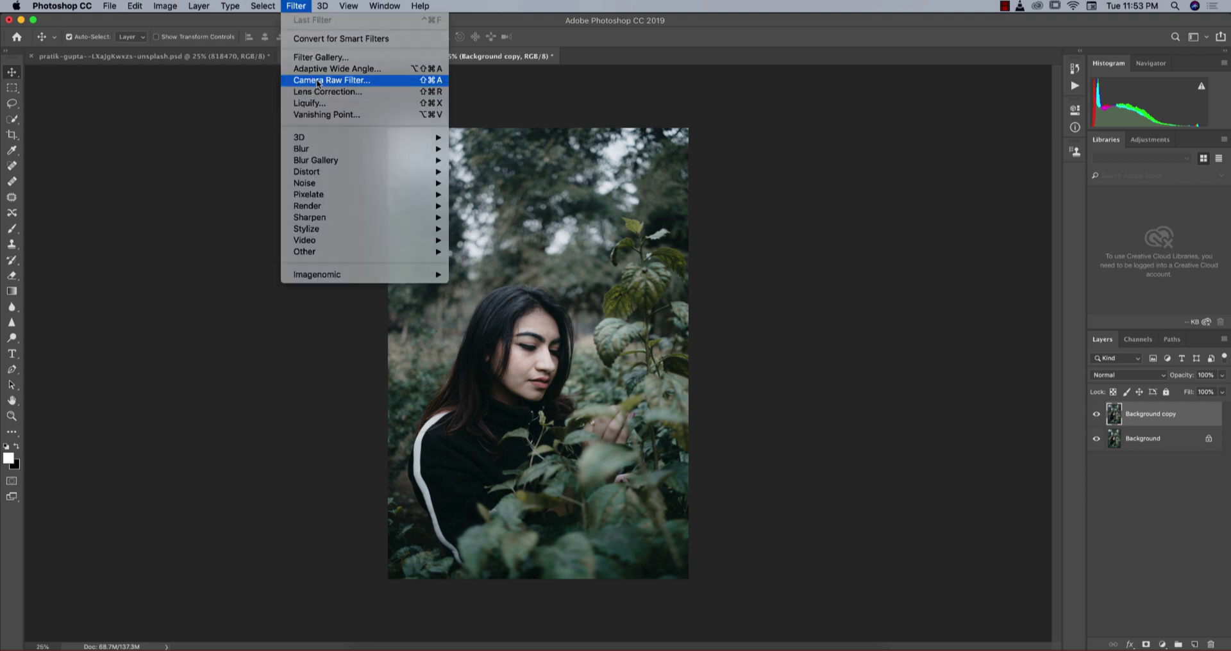
pyautogui.click(316, 81)
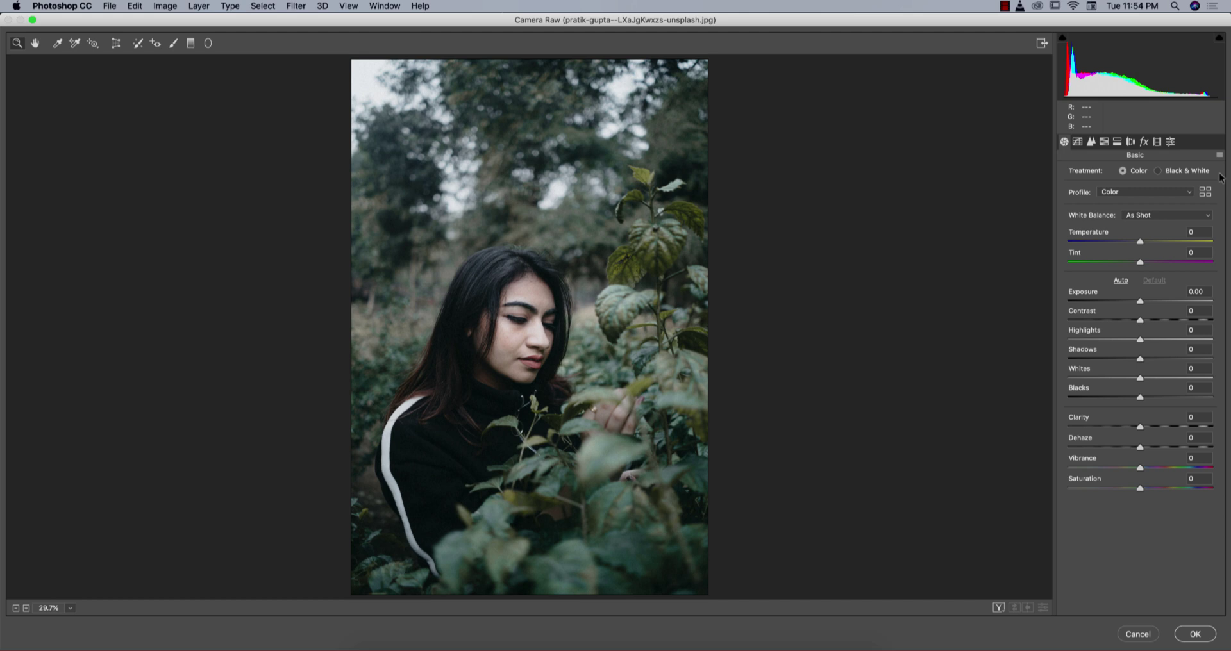
# Step: Load the urban.xmp preset through Camera Raw's Load Settings, allowing the contacts prompt
pyautogui.click(1219, 155)
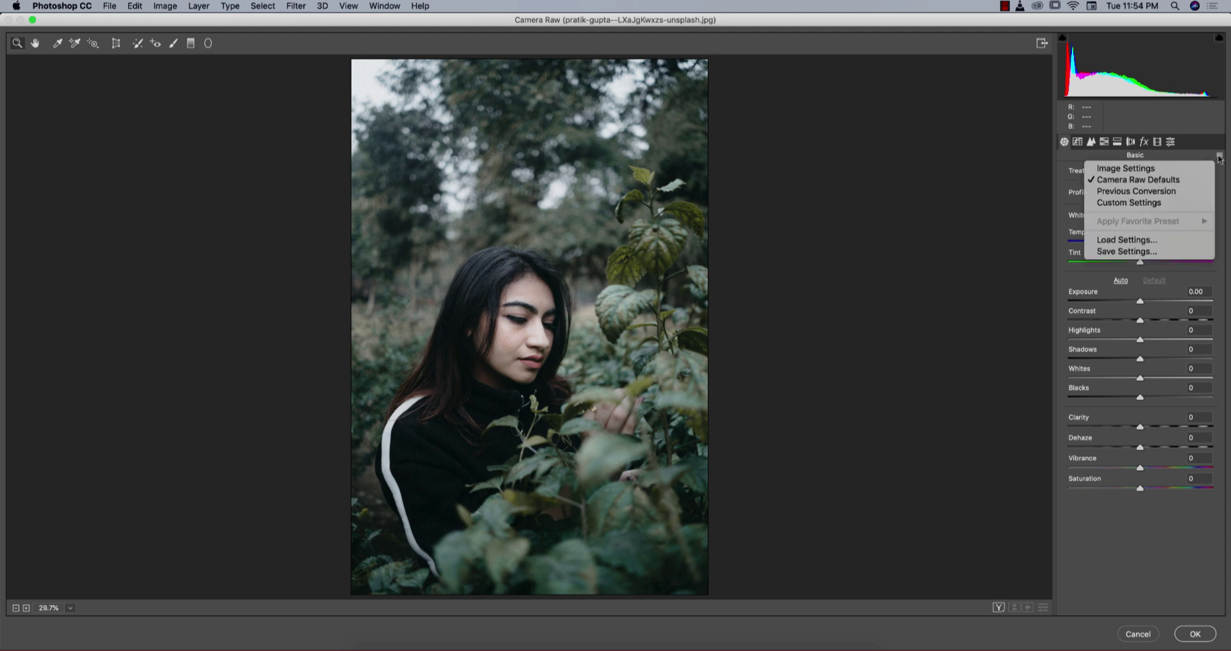
pyautogui.click(1131, 244)
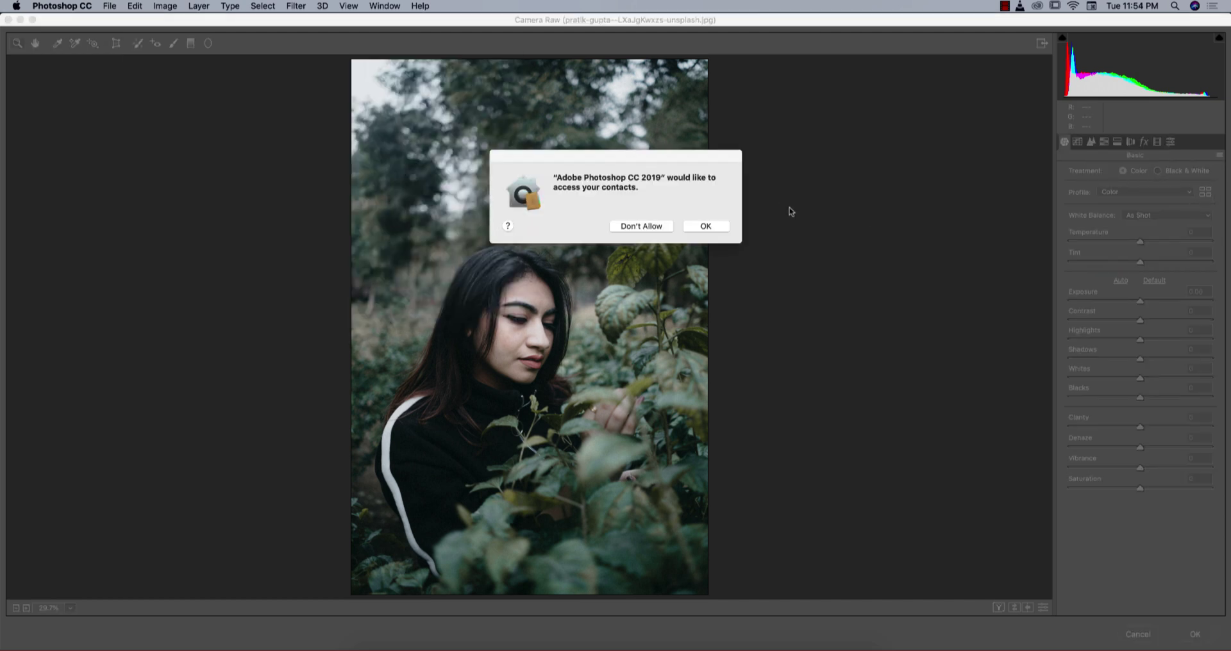
pyautogui.click(705, 225)
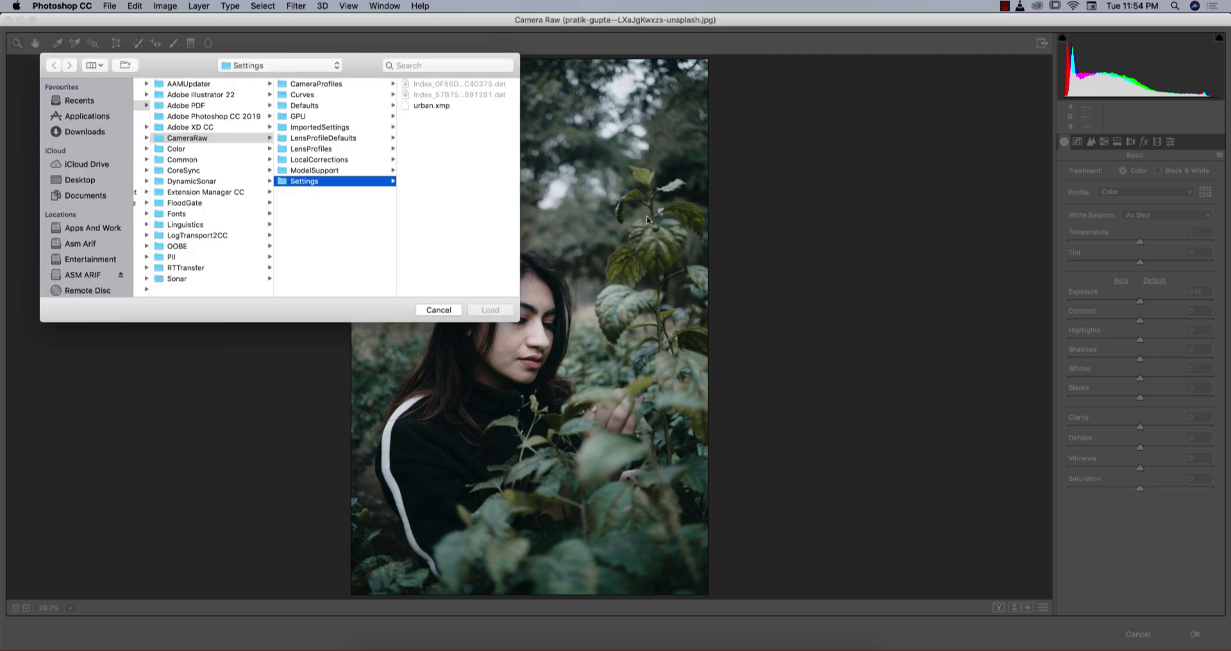
pyautogui.click(440, 105)
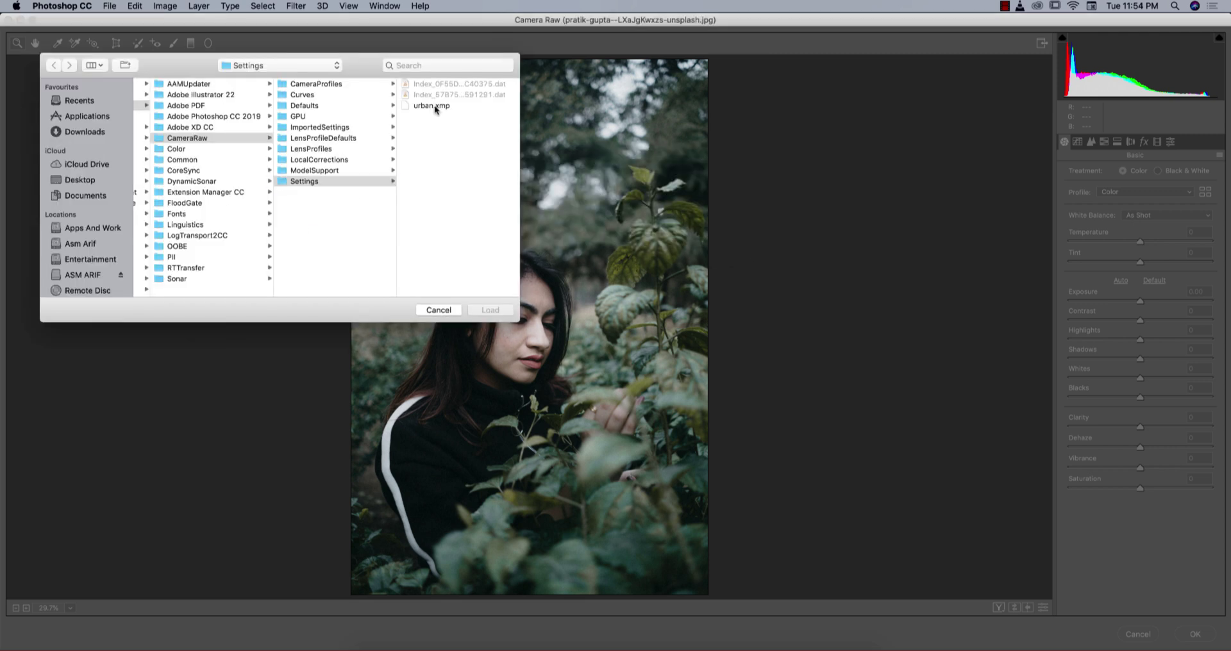
pyautogui.click(504, 311)
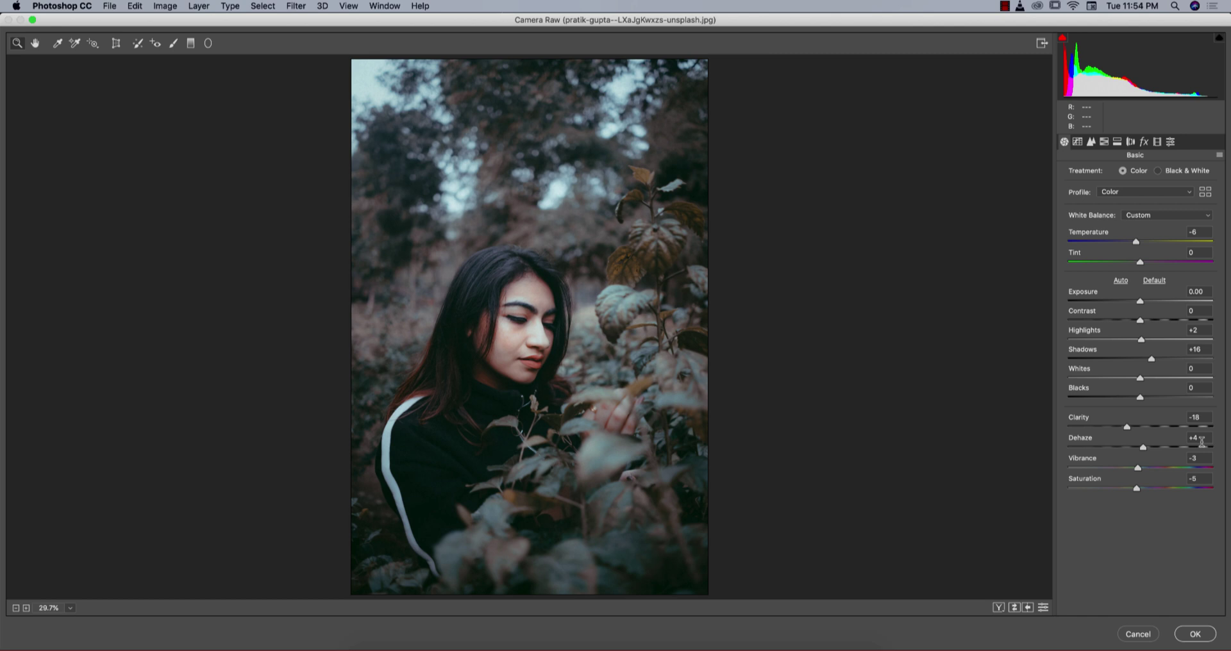
# Step: Inspect the preset's Blue, Green and Red point tone curves, then the Detail settings
pyautogui.click(1077, 142)
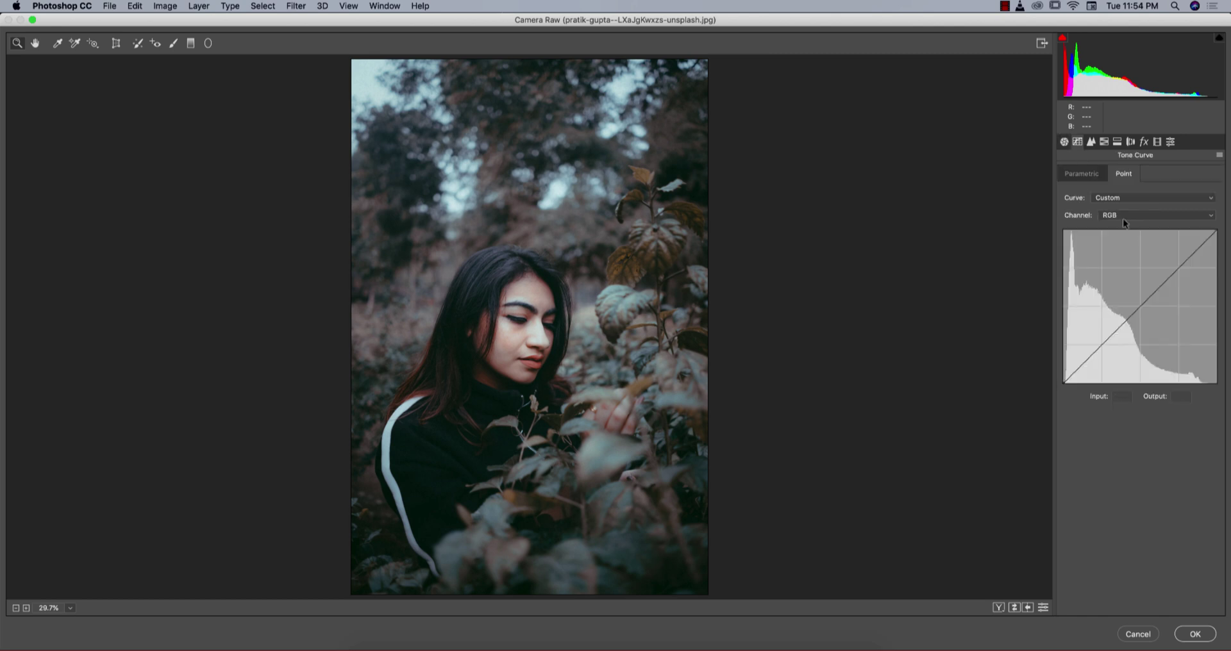
pyautogui.click(1121, 215)
pyautogui.click(1121, 243)
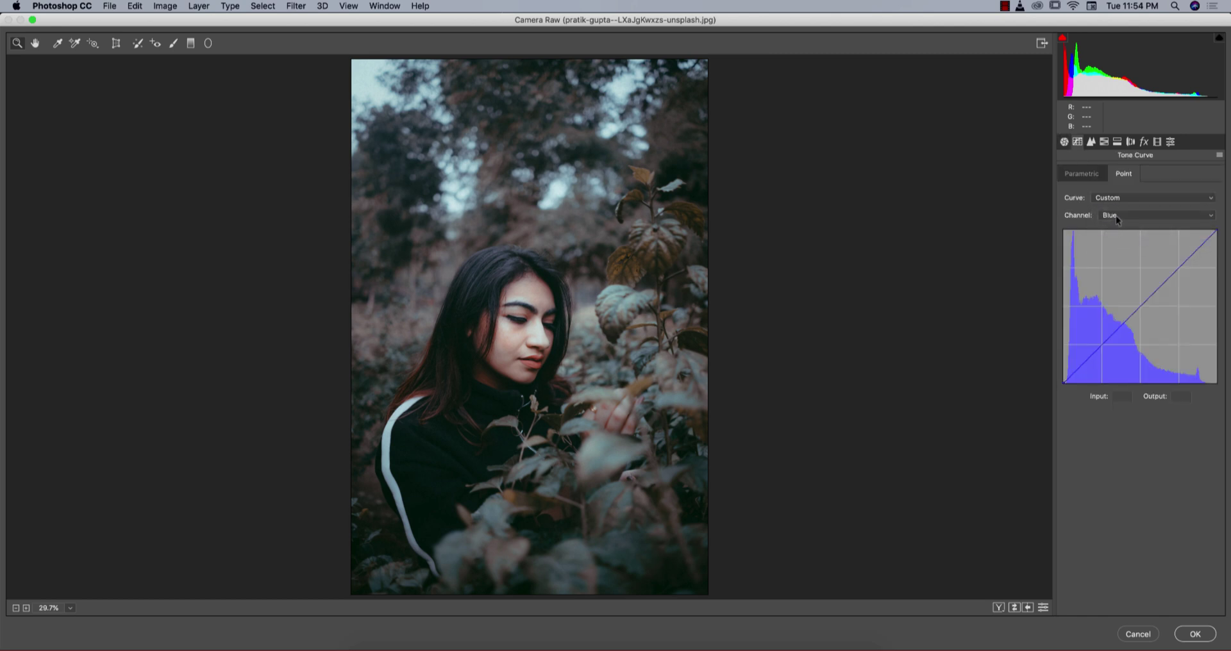
pyautogui.click(1115, 215)
pyautogui.click(1116, 206)
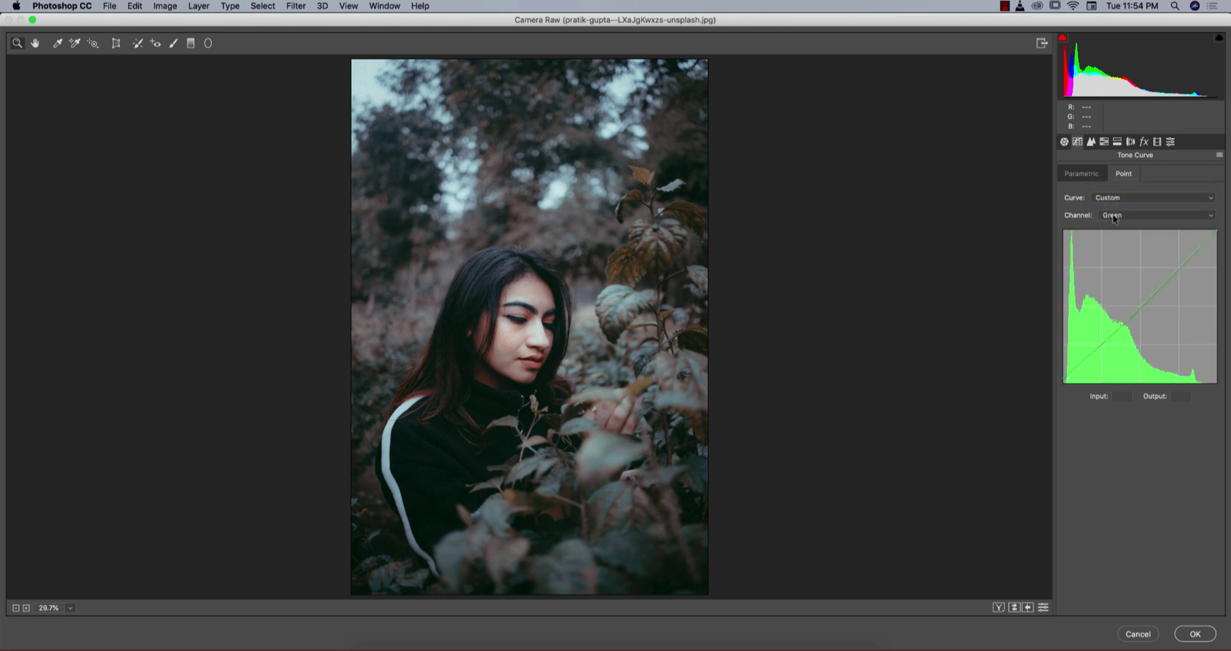
pyautogui.click(1116, 217)
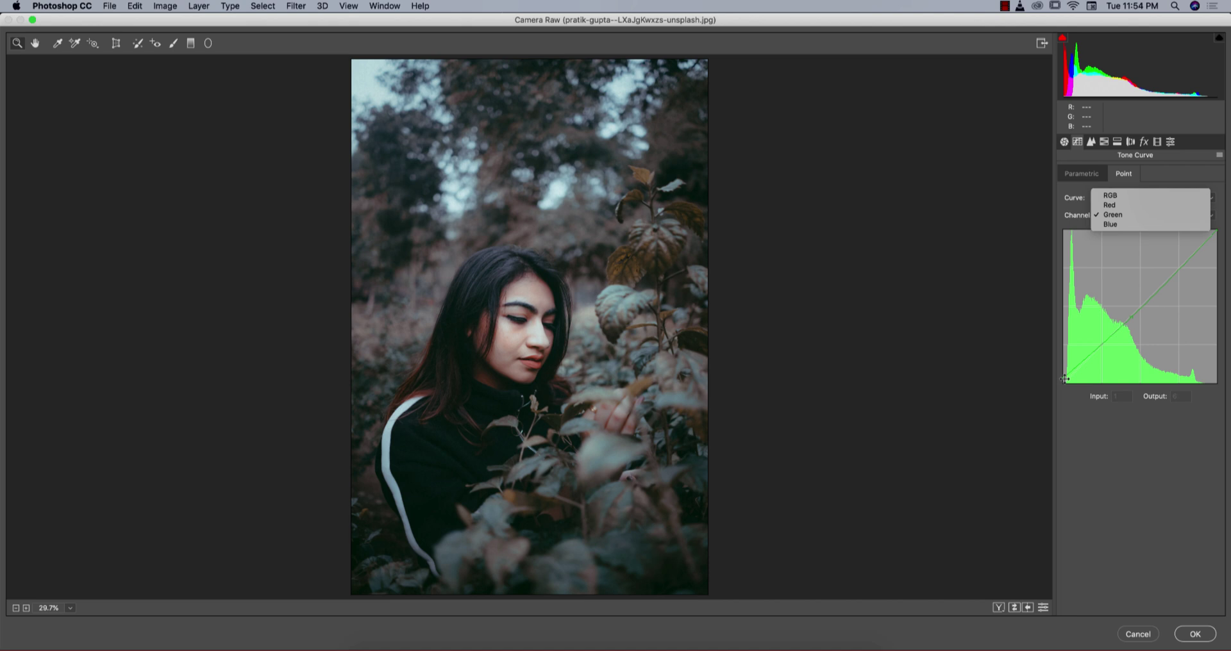
pyautogui.click(1113, 205)
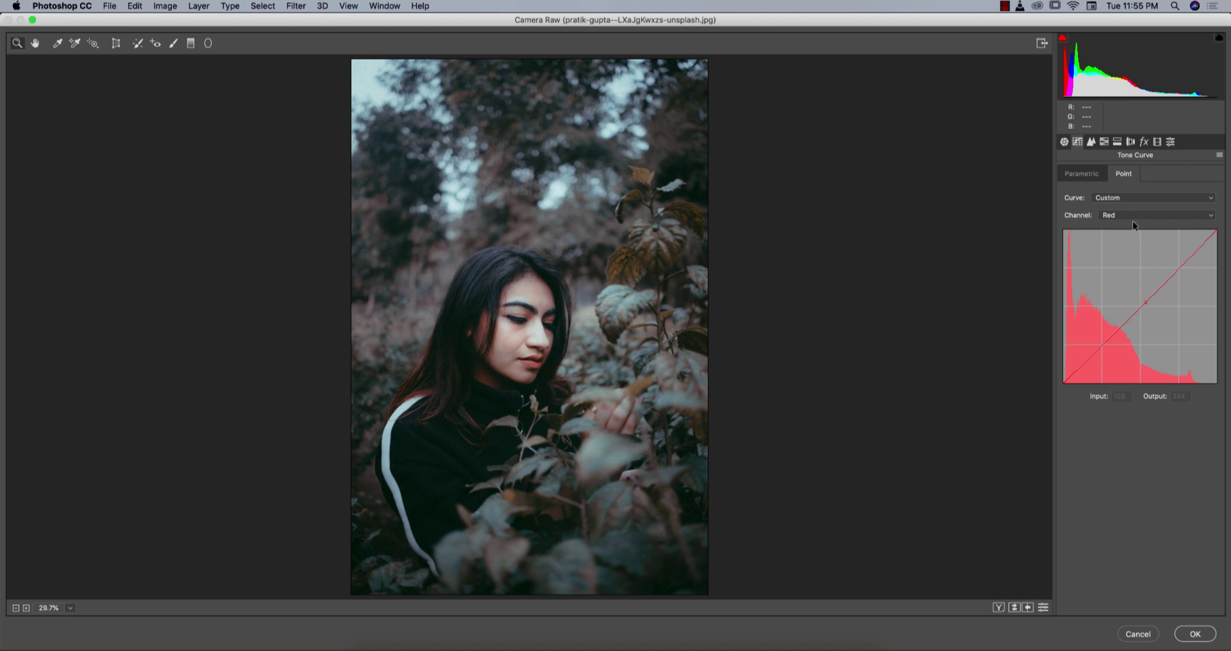
pyautogui.click(1090, 141)
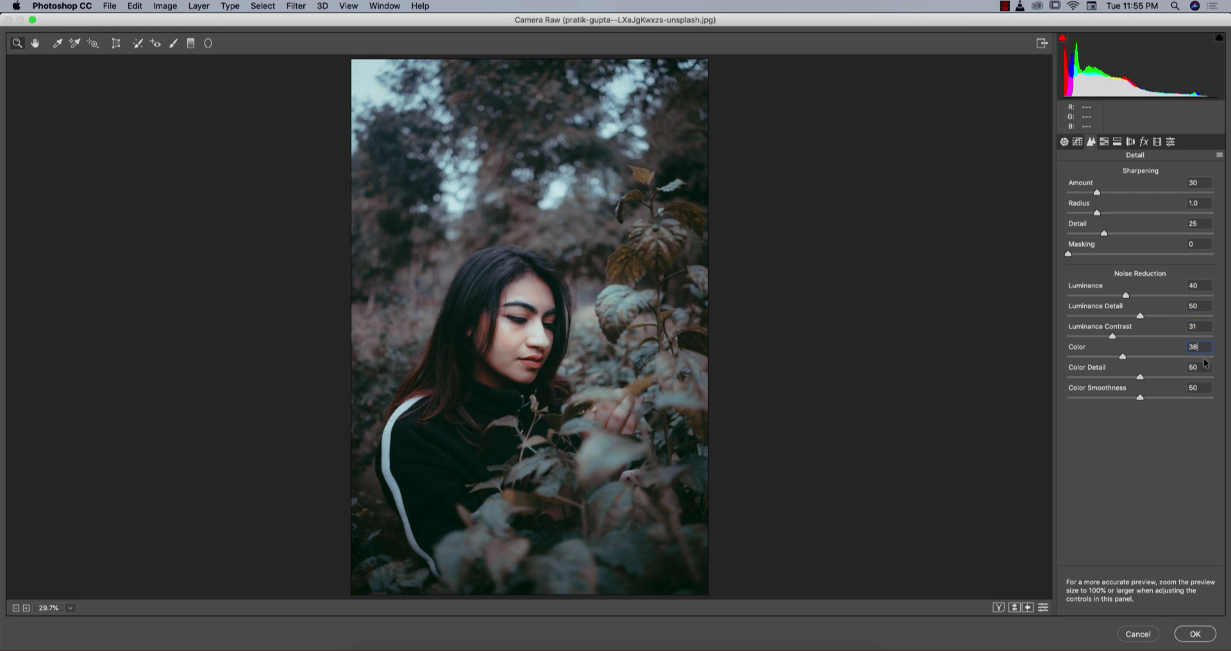
# Step: Check the noise-reduction values, then view HSL Saturation: Yellows −36, Greens −34, Aquas −74
pyautogui.press('Tab')
pyautogui.click(1202, 387)
pyautogui.click(1104, 143)
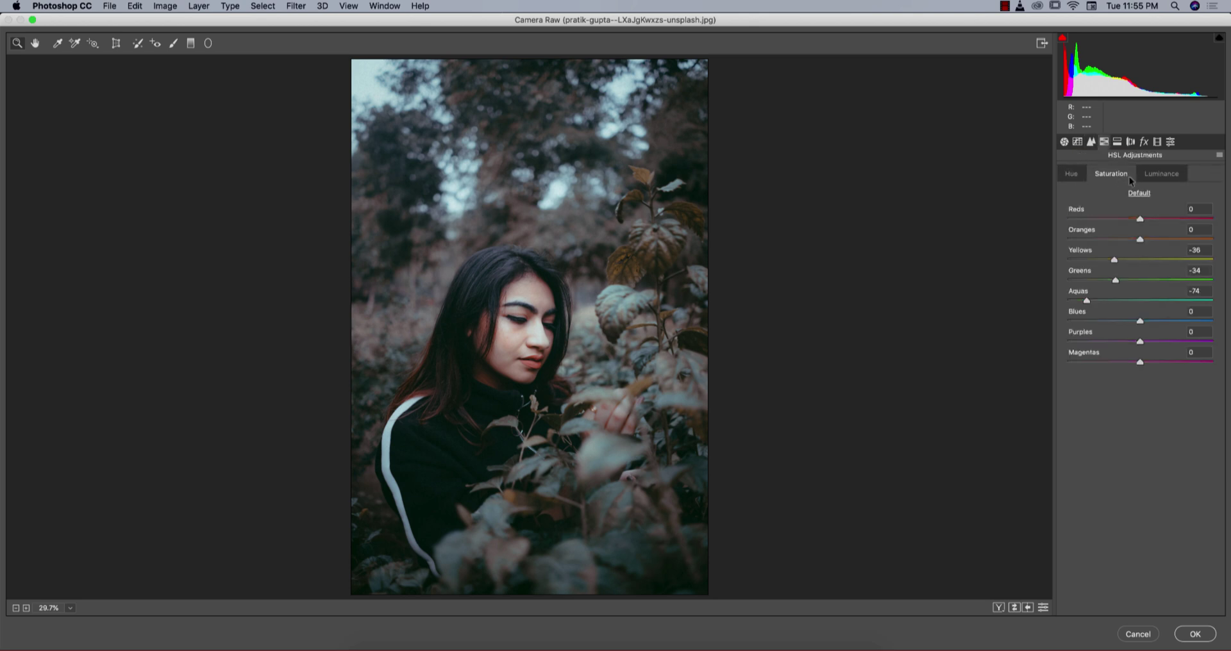
# Step: Shift the Blues hue to −68 and back to +38, then review HSL Saturation and Luminance
pyautogui.click(1156, 174)
pyautogui.click(1068, 175)
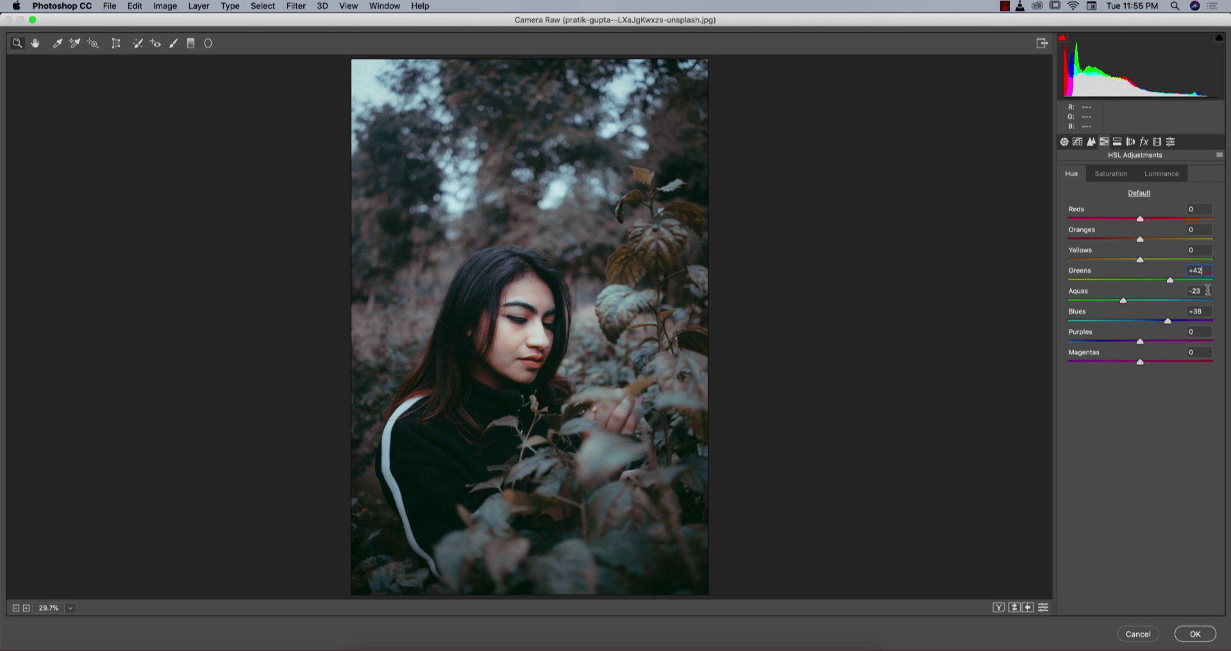
pyautogui.moveTo(1167, 321); pyautogui.dragTo(1092, 320)
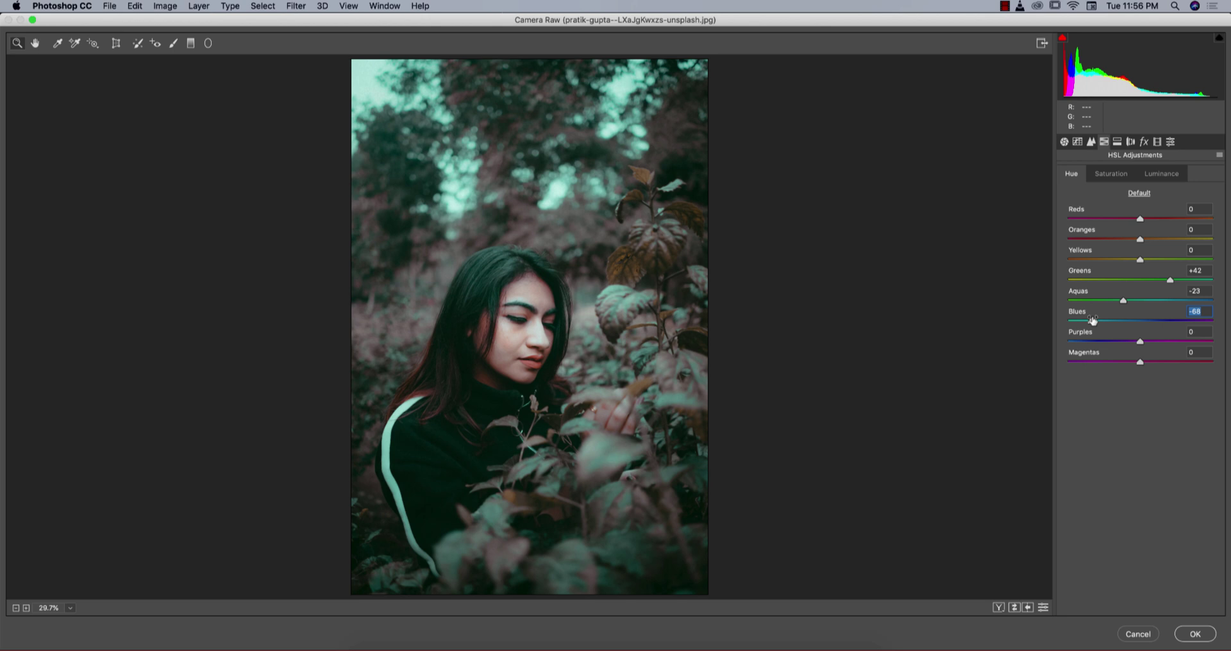
pyautogui.moveTo(1092, 320); pyautogui.dragTo(1167, 320)
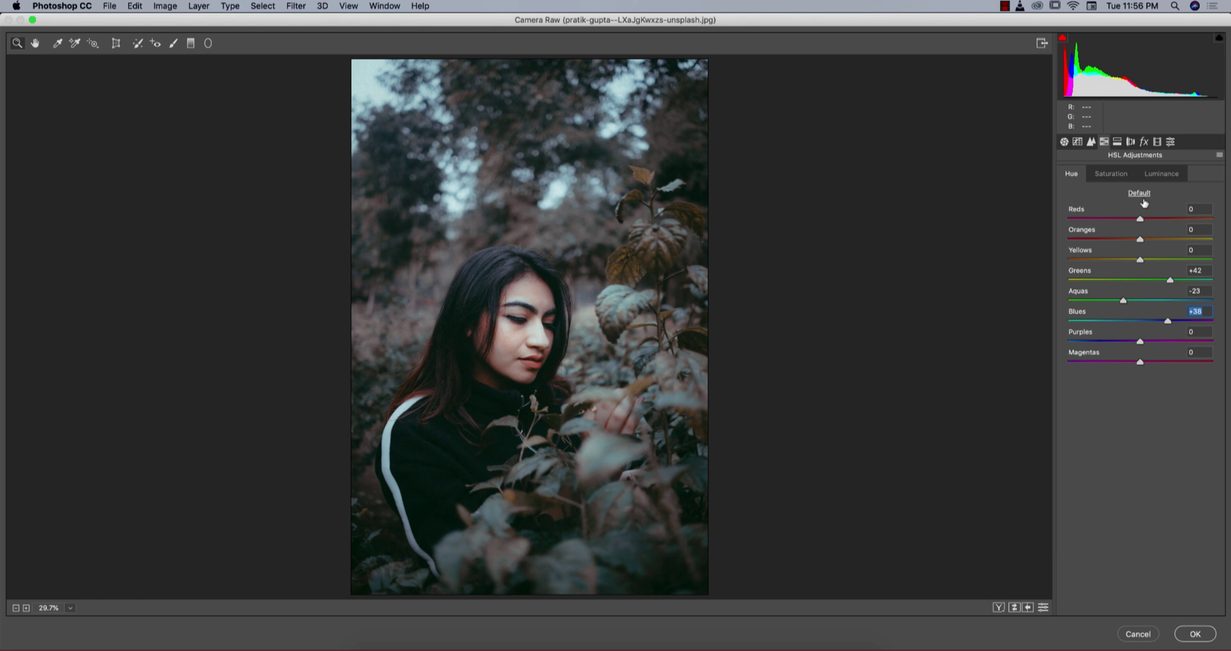
pyautogui.click(1113, 177)
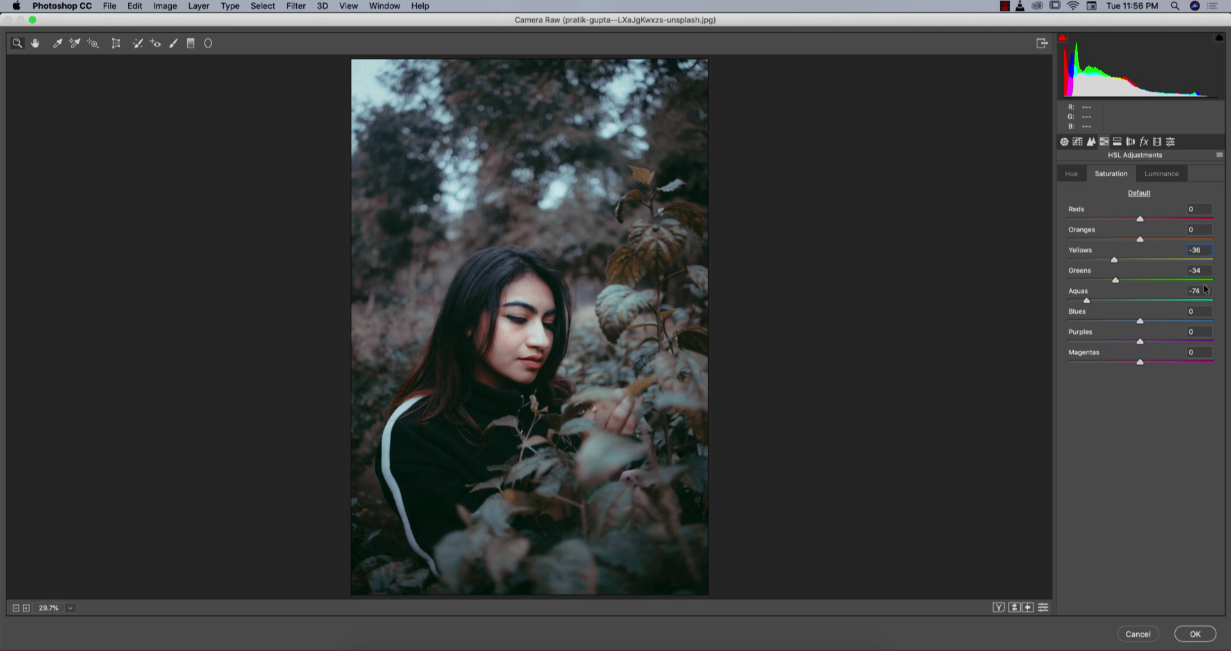
pyautogui.click(1203, 289)
pyautogui.click(1163, 174)
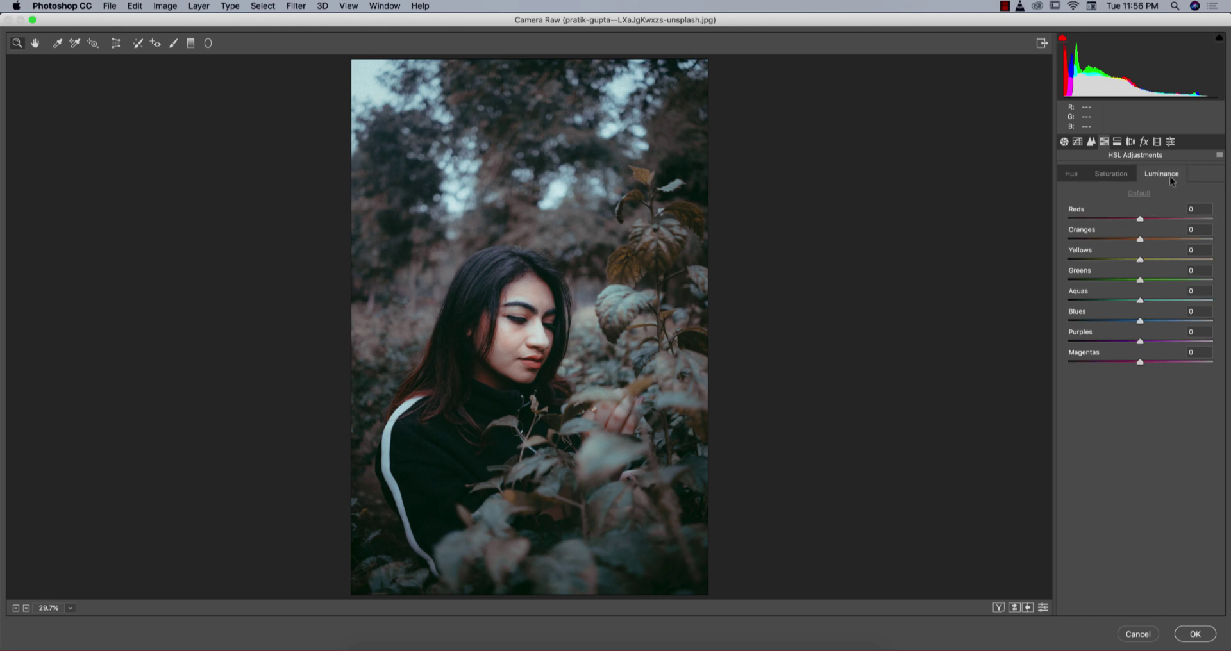
pyautogui.click(1118, 143)
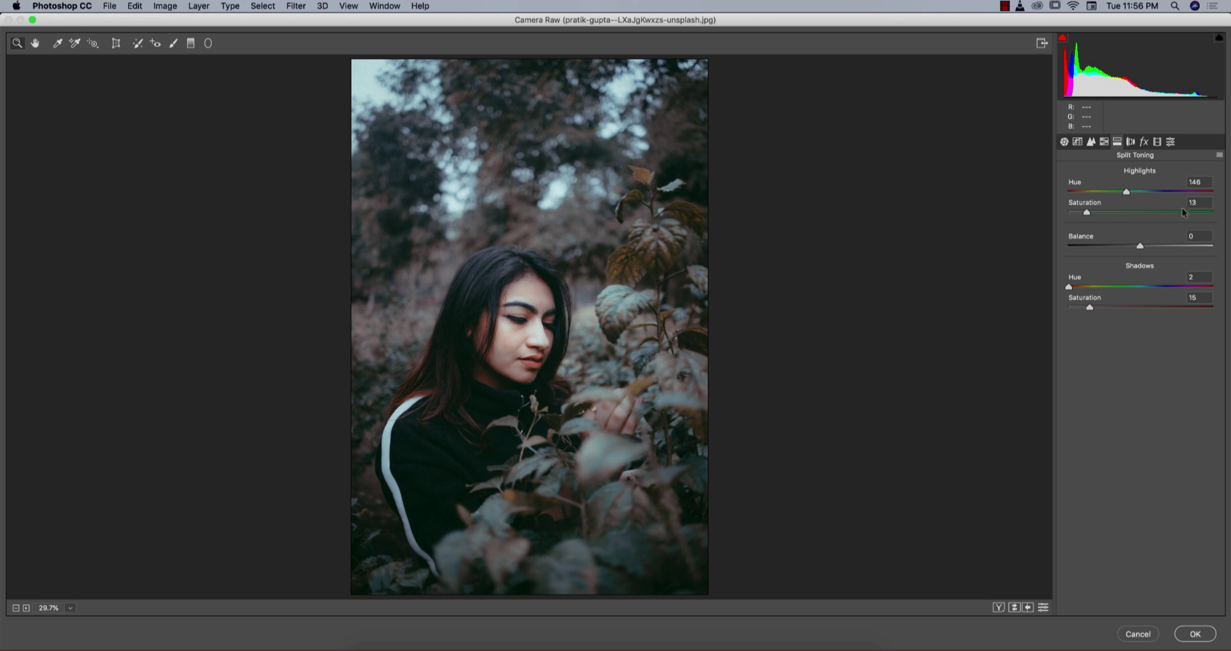
# Step: Check split toning: highlights hue 146 at saturation 13, shadows hue 2 at saturation 15
pyautogui.click(1205, 182)
# Step: Move past Lens Corrections and Effects to Calibration: Red +68/+43, Green +65/+42, Blue −65/−3
pyautogui.click(1132, 142)
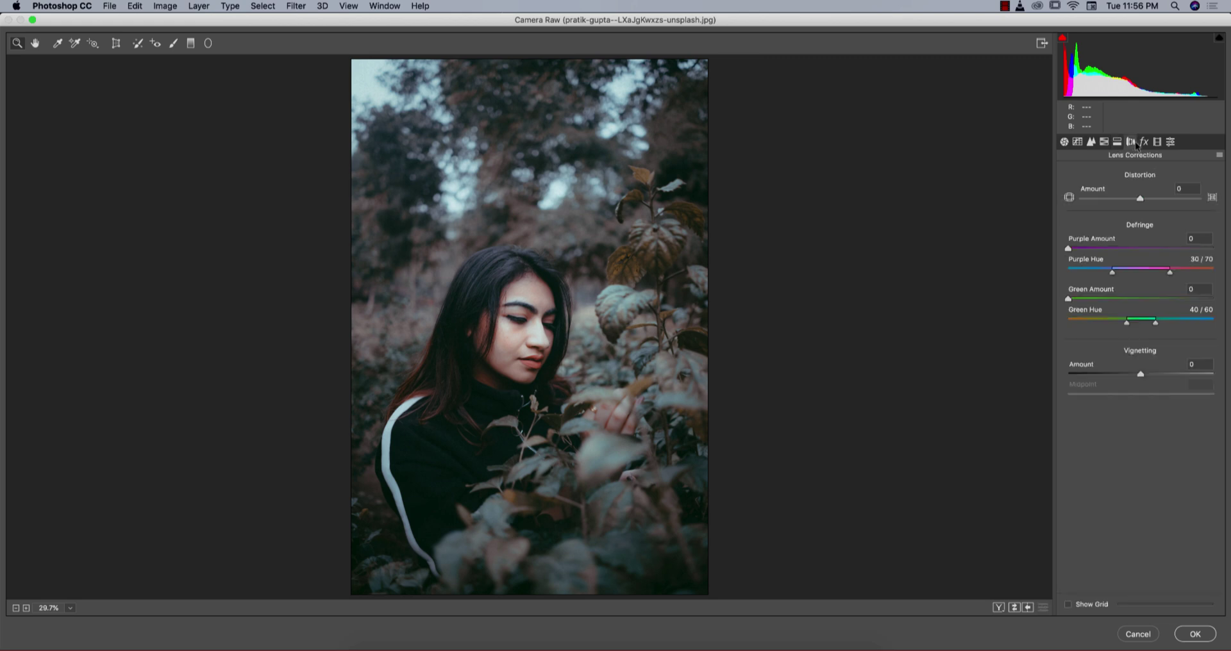
pyautogui.click(1144, 143)
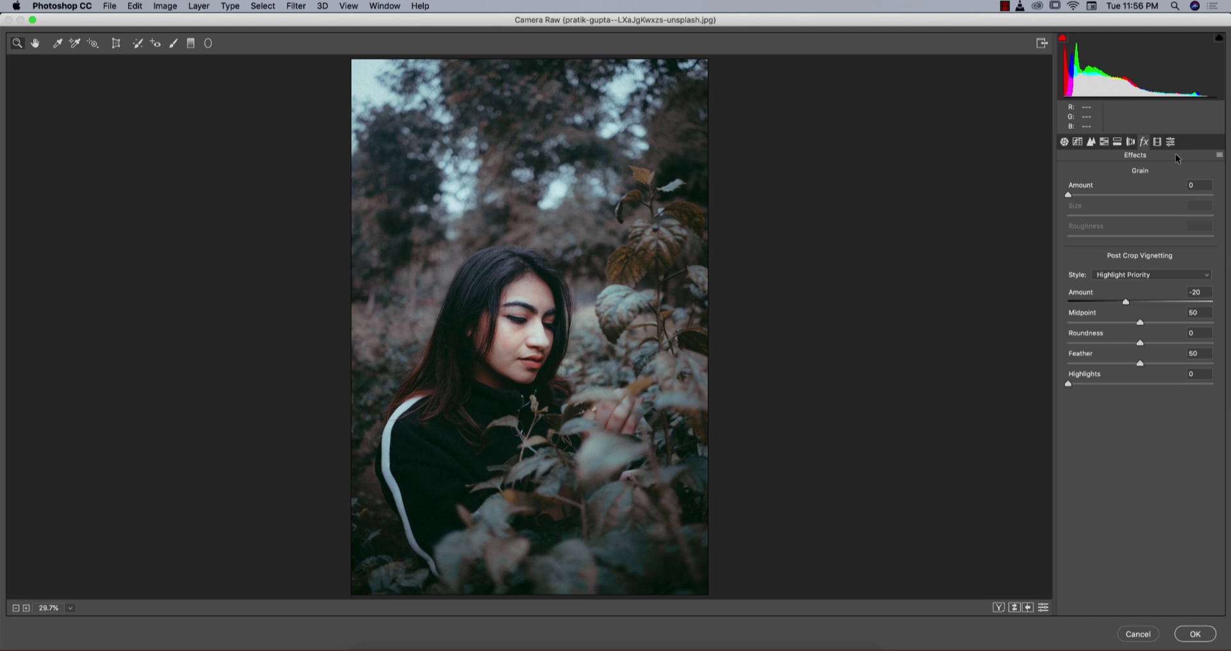
pyautogui.click(1158, 143)
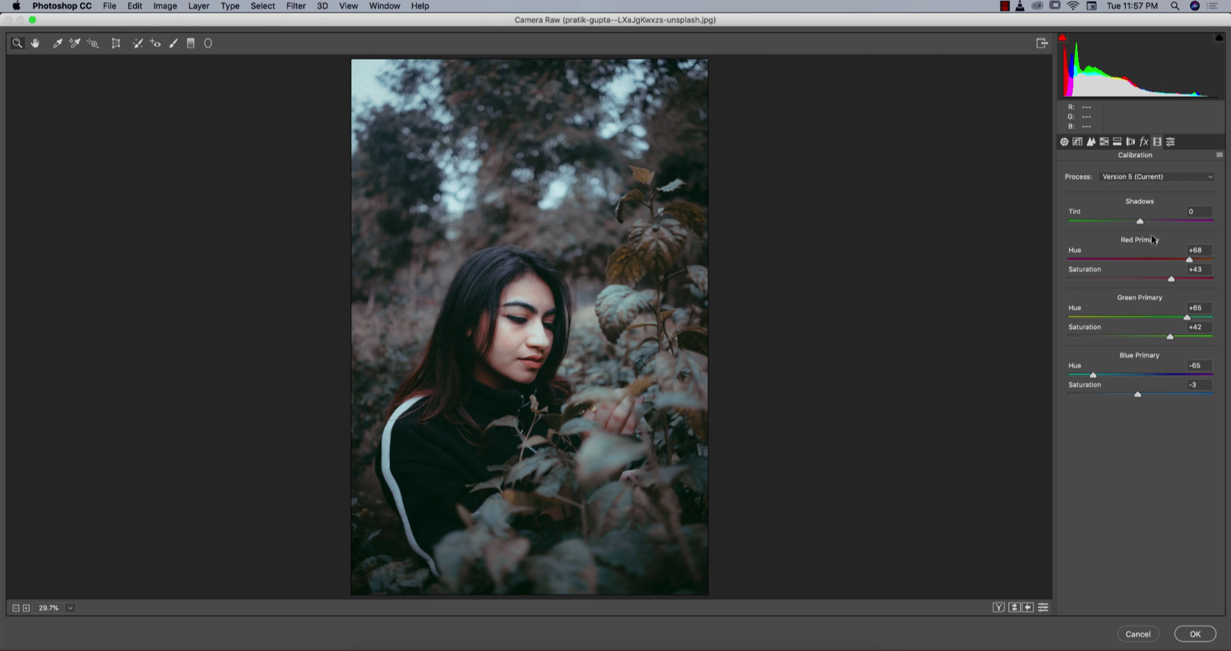
# Step: Check the Red and Green Primary Hue values, then apply the Camera Raw grade with OK
pyautogui.click(1204, 250)
pyautogui.click(1206, 307)
pyautogui.click(1196, 634)
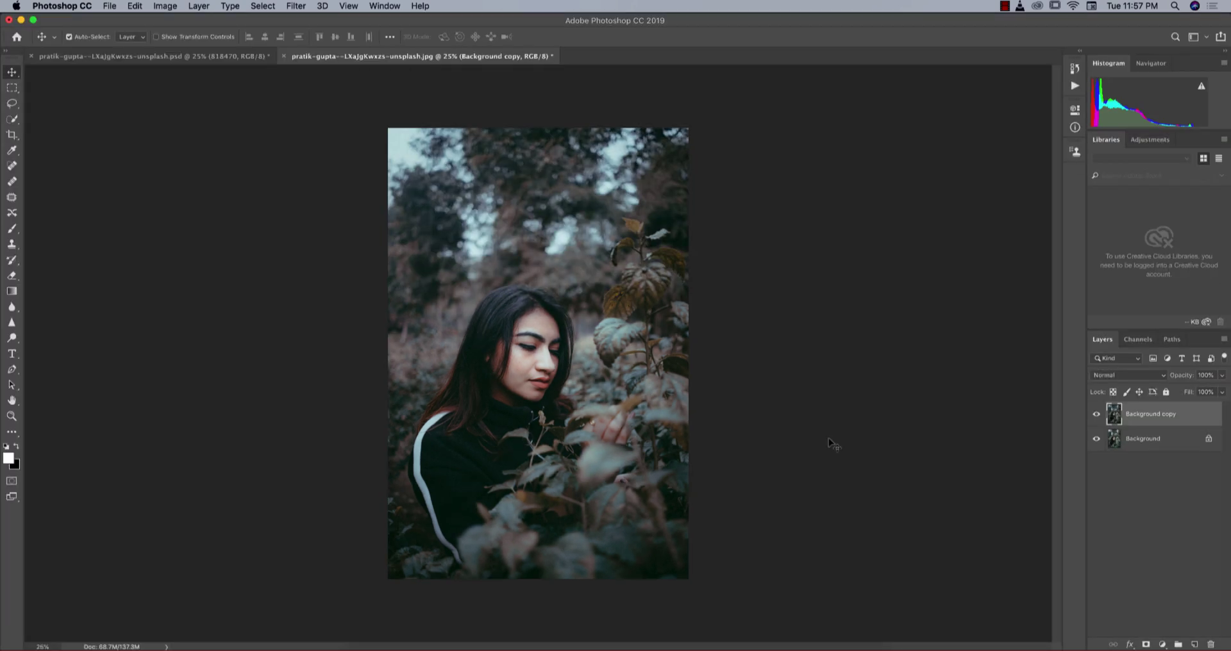
# Step: Add Layer 1 and dab a soft 412 px, 0% hardness white brush in the sky
pyautogui.click(1194, 643)
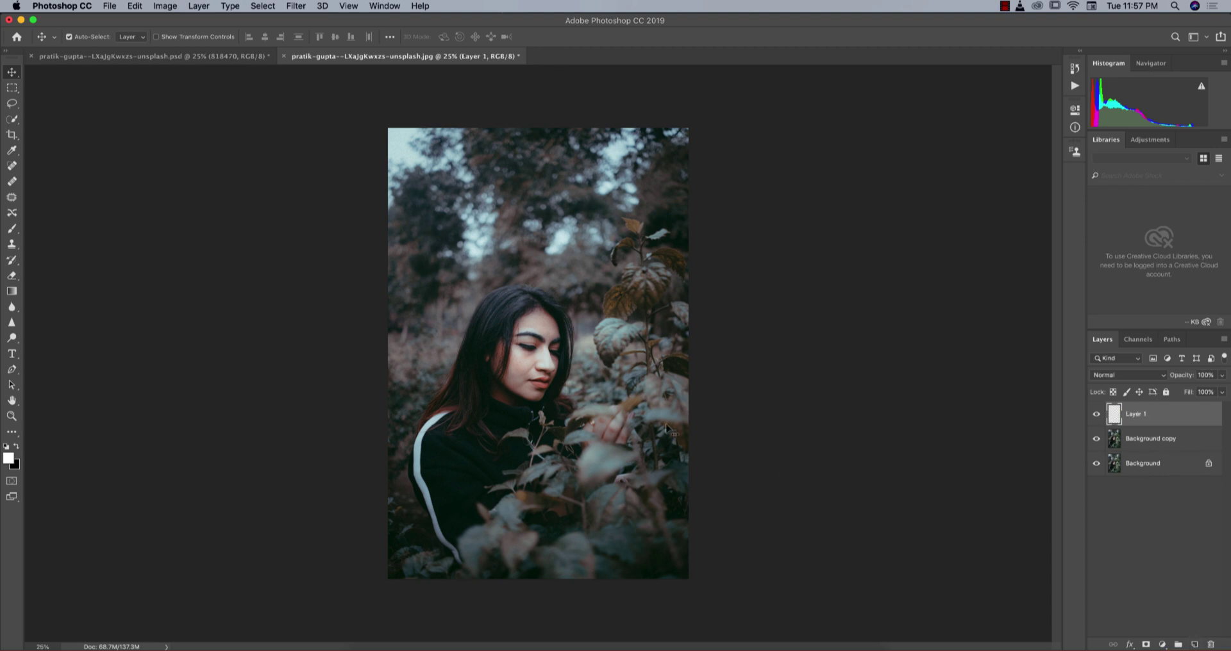
pyautogui.click(12, 229)
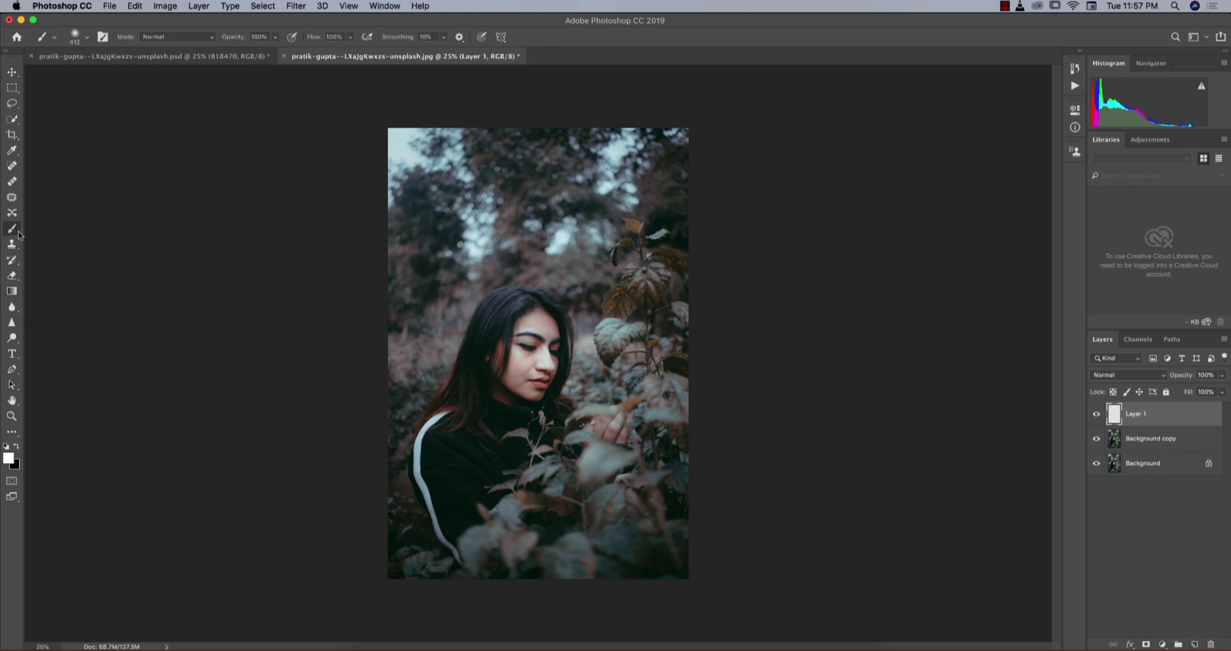
pyautogui.rightClick(420, 234)
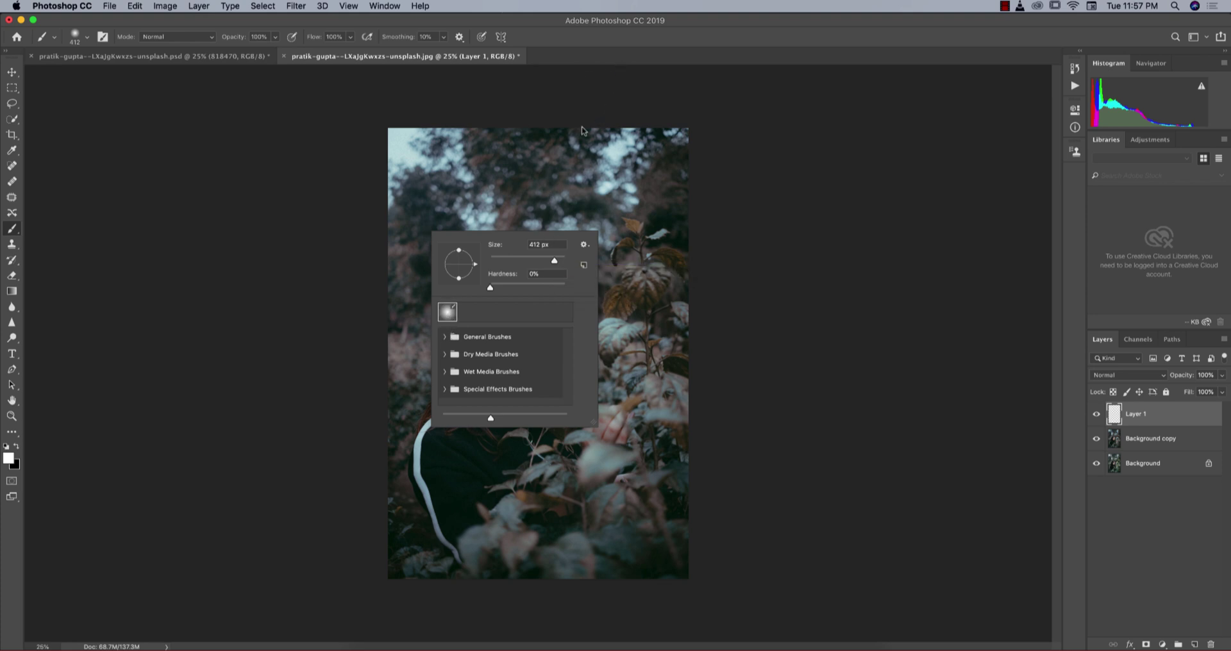
pyautogui.click(655, 58)
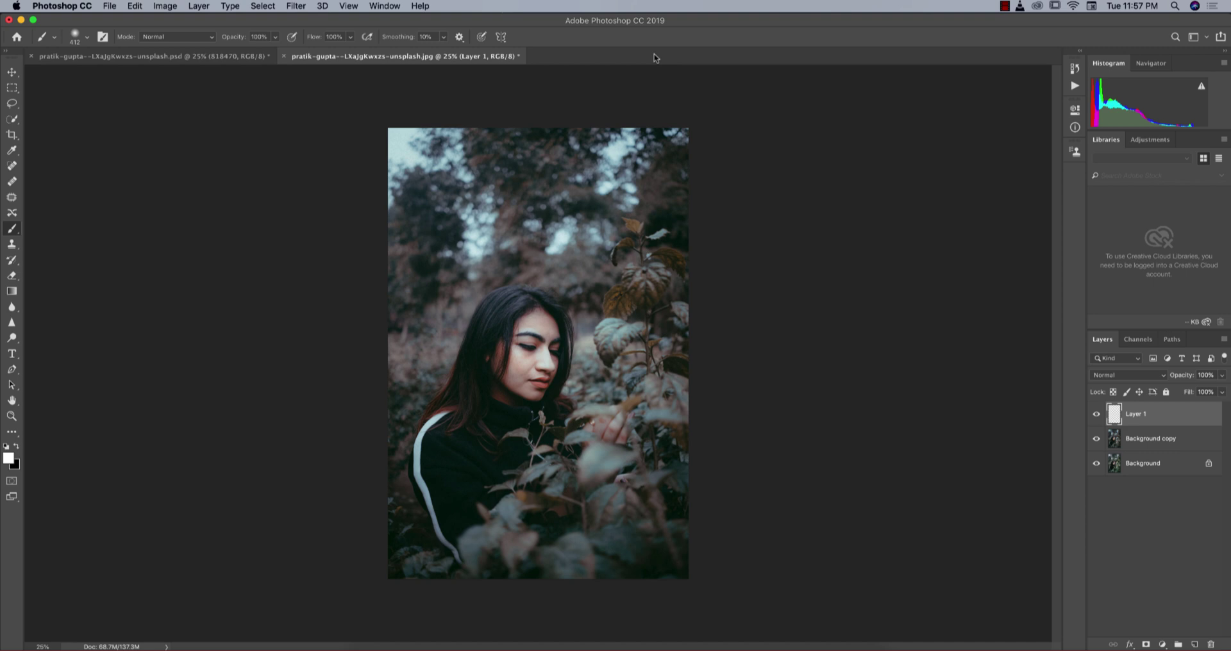
pyautogui.click(587, 241)
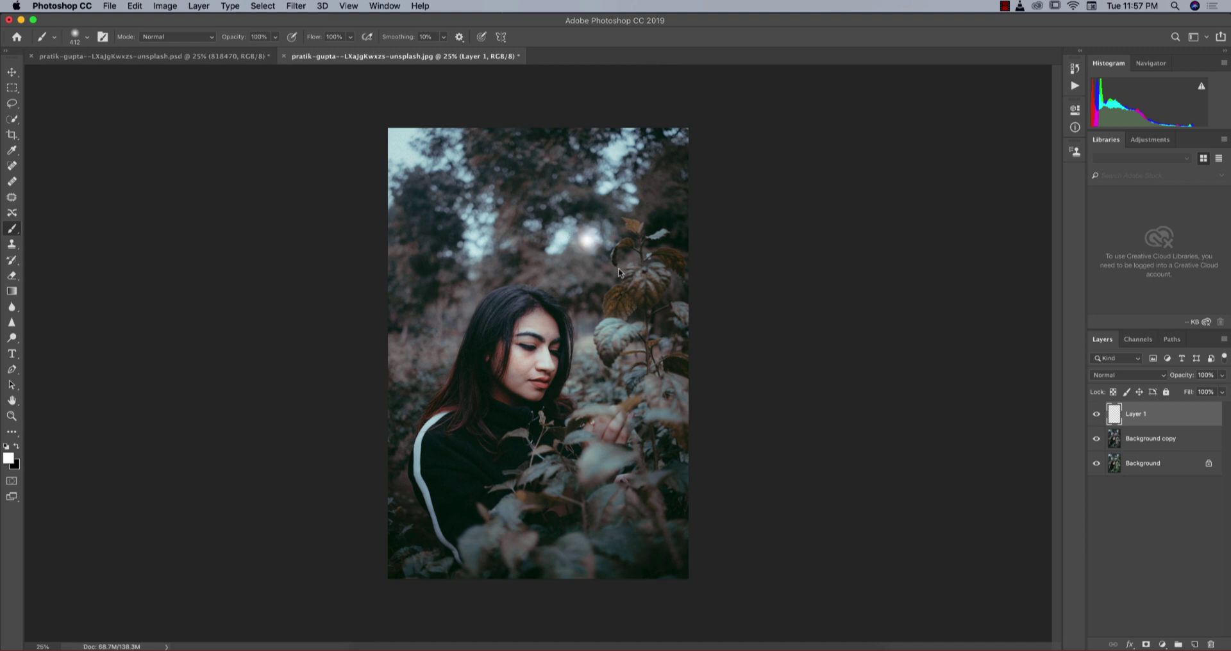
# Step: Free-transform the white glow, enlarging it and scaling it out from its centre
pyautogui.press('super+t')
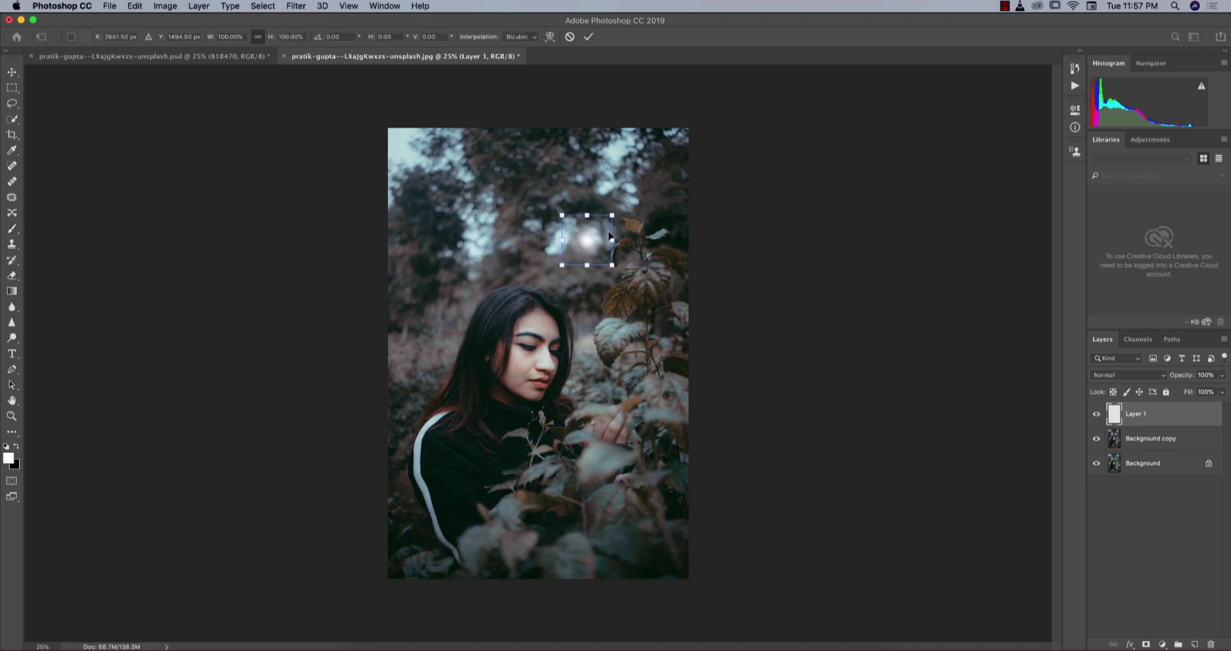
pyautogui.moveTo(613, 216)
pyautogui.mouseDown()
pyautogui.moveTo(777, 106)
pyautogui.moveTo(787, 43)
pyautogui.mouseUp()
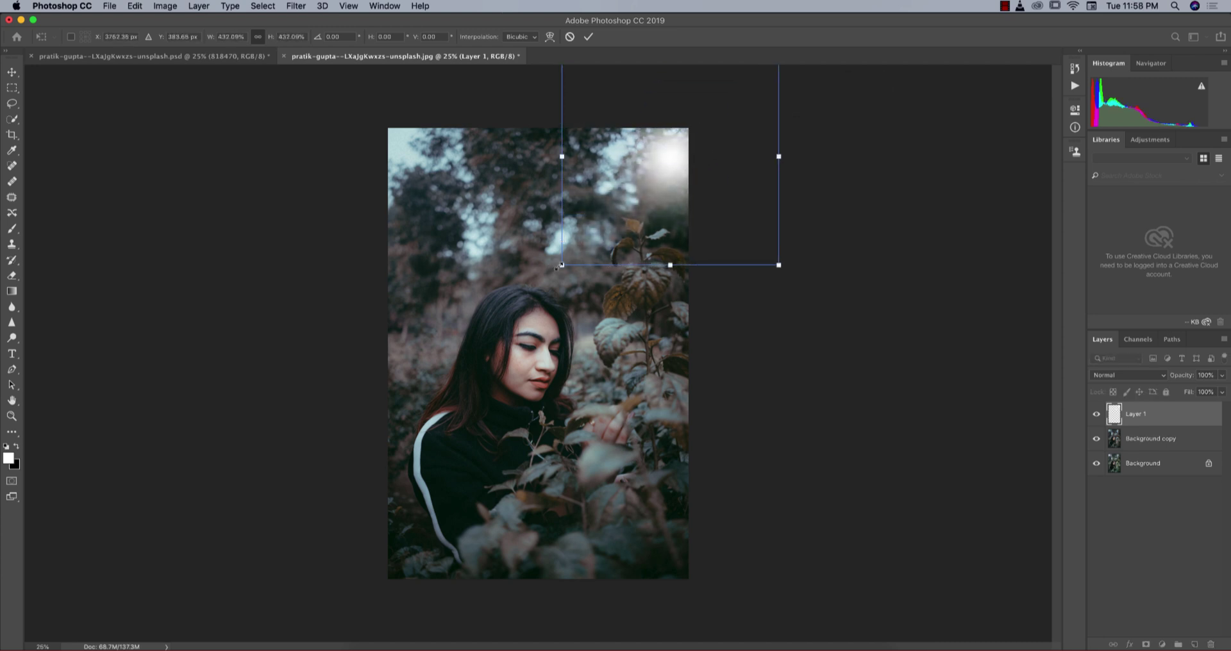
pyautogui.moveTo(556, 268); pyautogui.dragTo(556, 289)
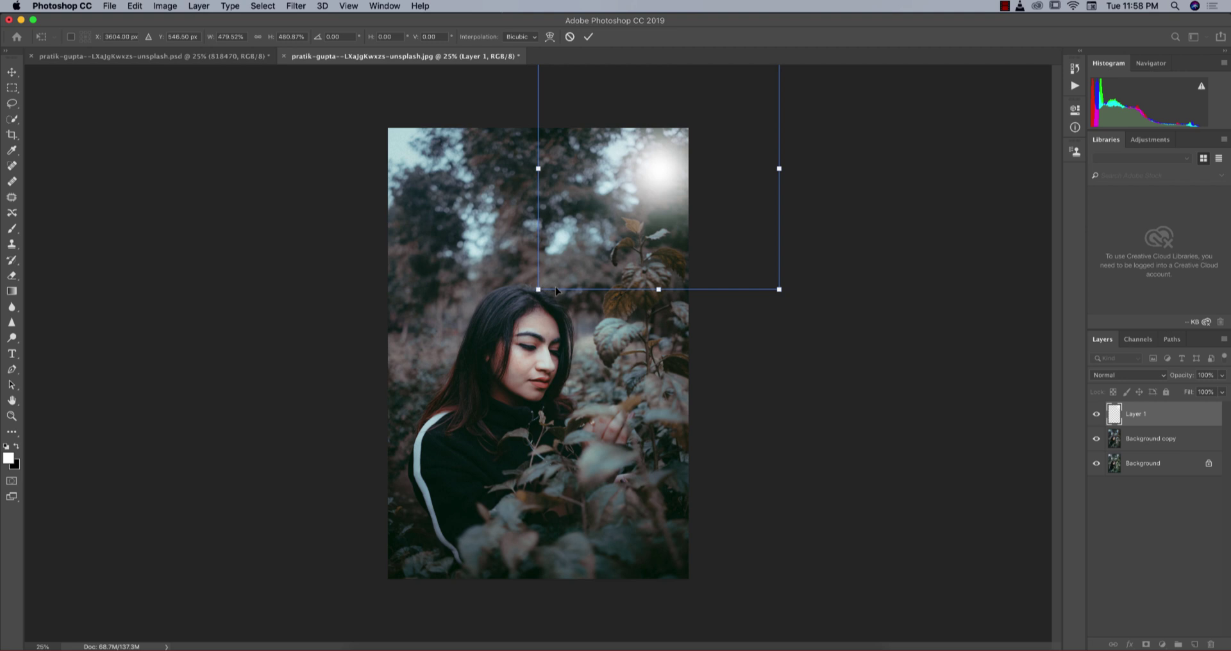
pyautogui.rightClick(537, 290)
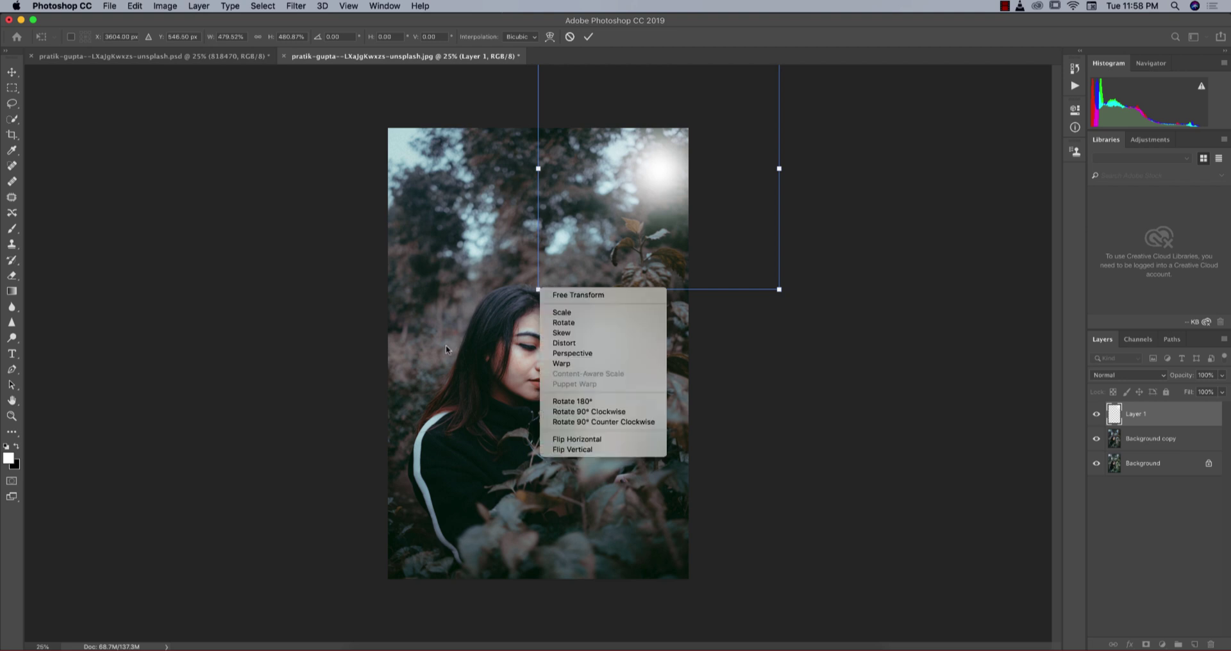
pyautogui.click(500, 309)
pyautogui.moveTo(538, 290); pyautogui.dragTo(486, 342)
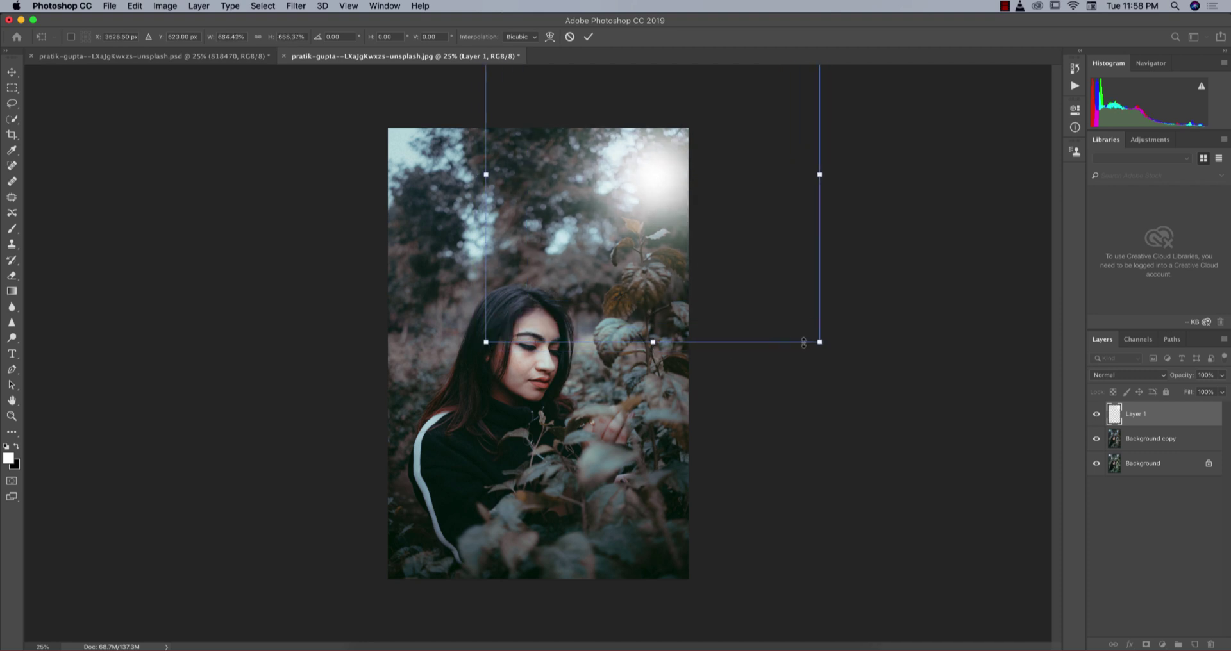
pyautogui.moveTo(819, 341); pyautogui.dragTo(916, 439)
# Step: Move the glow to the top-right, rotate it about 32°, commit, and set opacity to 84%
pyautogui.moveTo(660, 262); pyautogui.dragTo(682, 282)
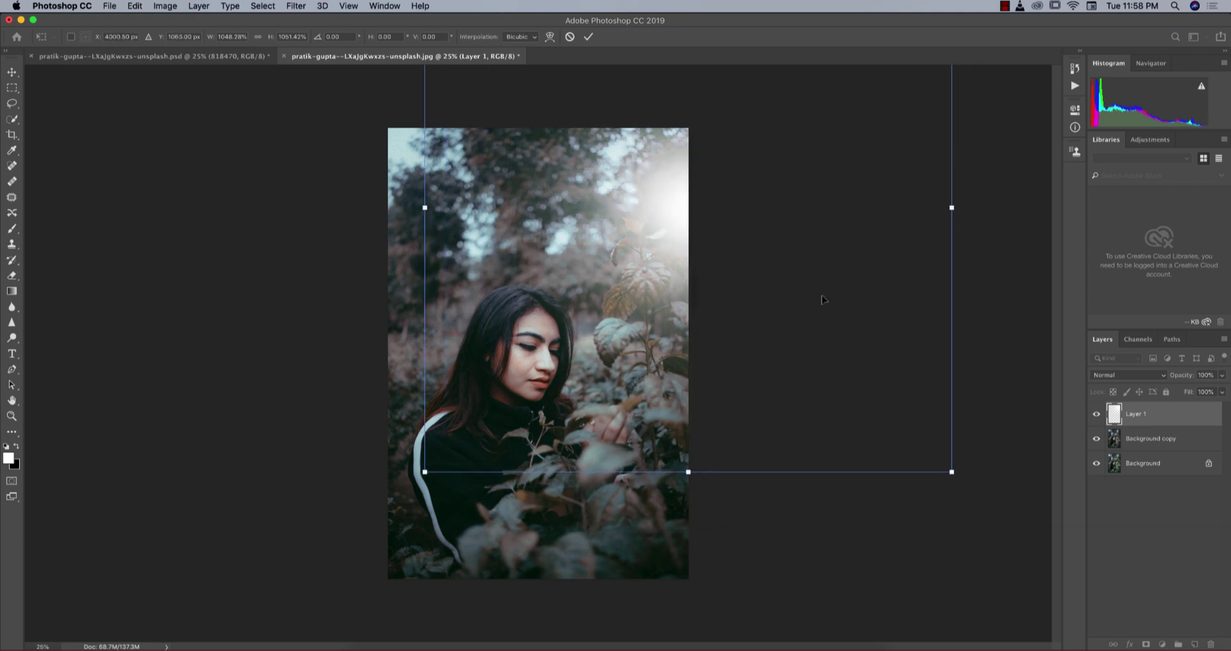
pyautogui.moveTo(952, 211); pyautogui.dragTo(721, 317)
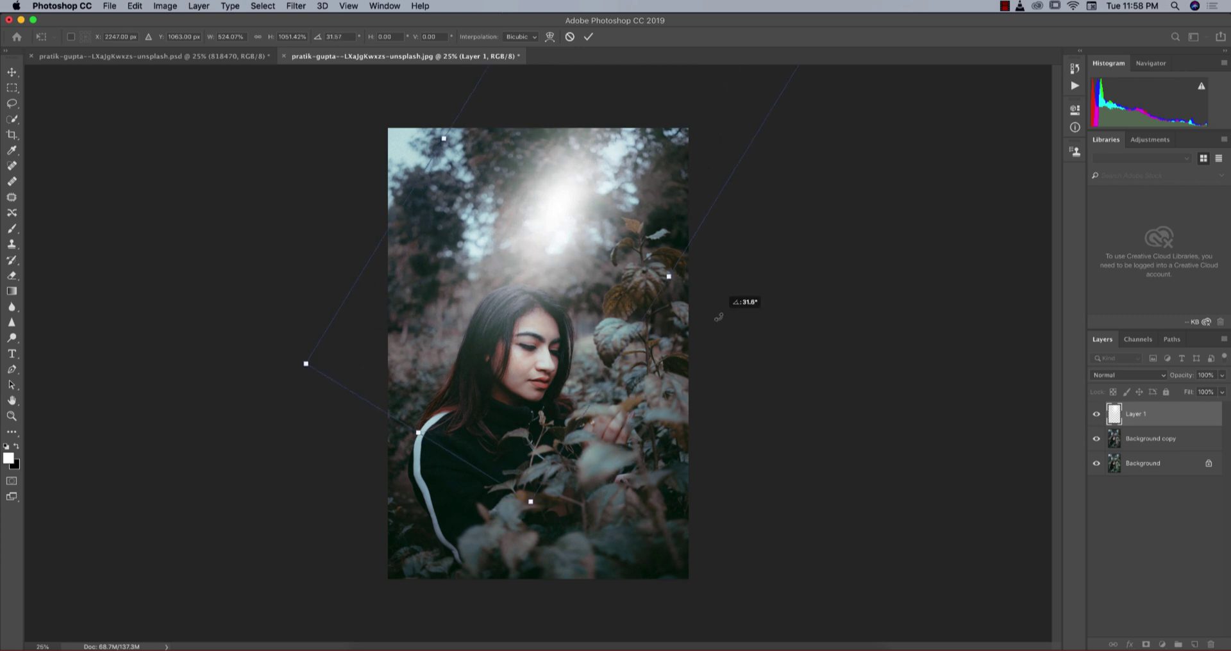
pyautogui.moveTo(623, 279); pyautogui.dragTo(667, 248)
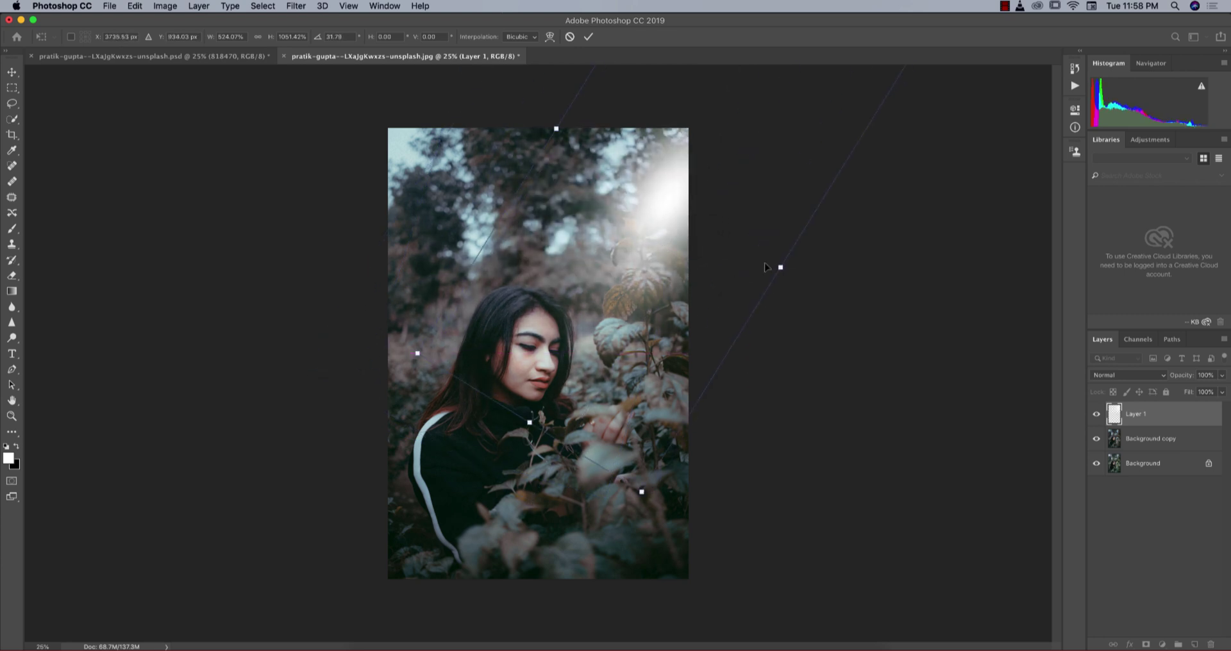
pyautogui.moveTo(778, 266); pyautogui.dragTo(689, 237)
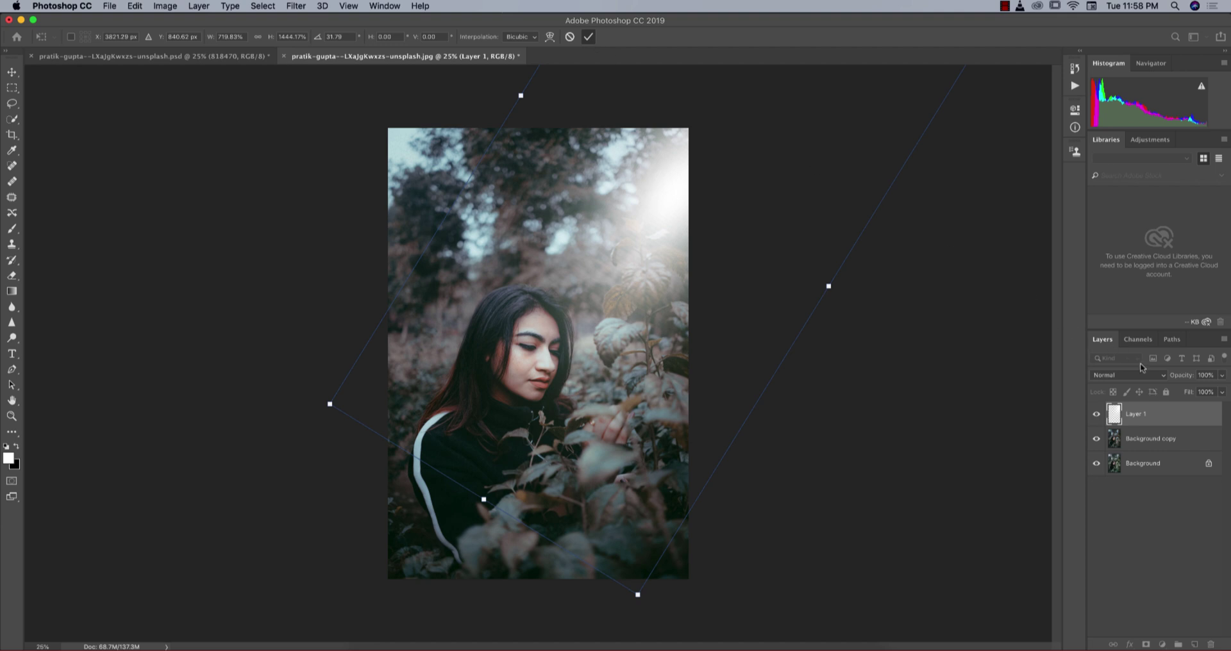
pyautogui.press('Return')
pyautogui.moveTo(1182, 379); pyautogui.dragTo(1167, 379)
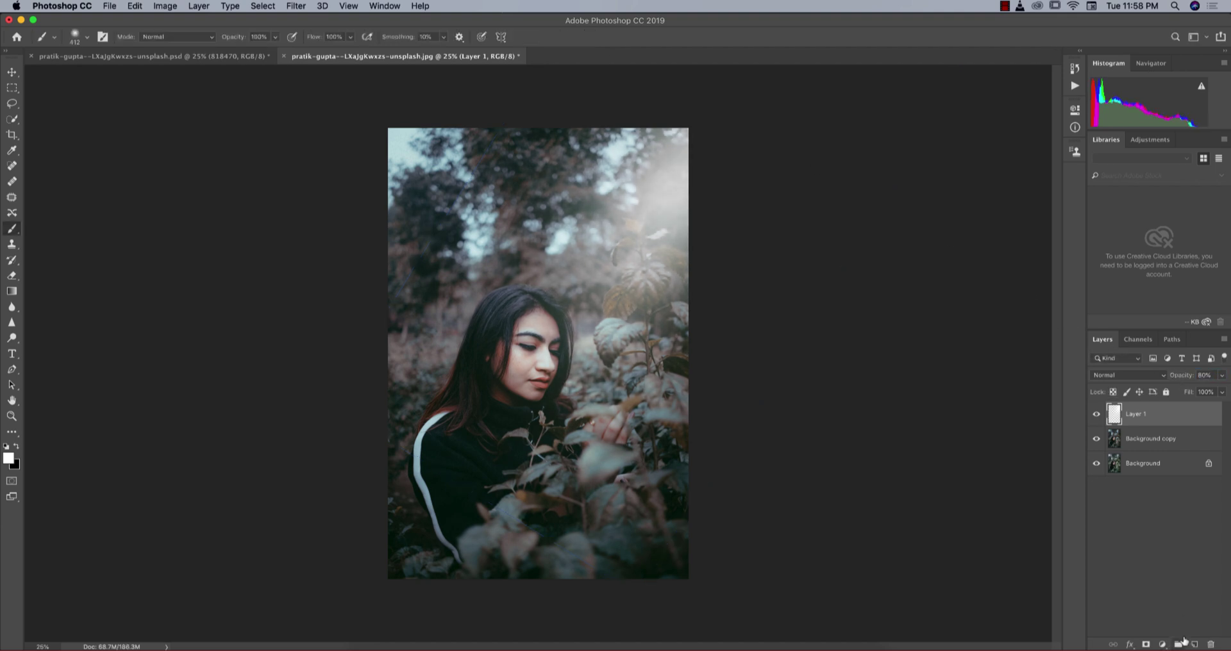
# Step: Add a Solid Color fill layer to the JPG, closing its color picker for now
pyautogui.click(1162, 645)
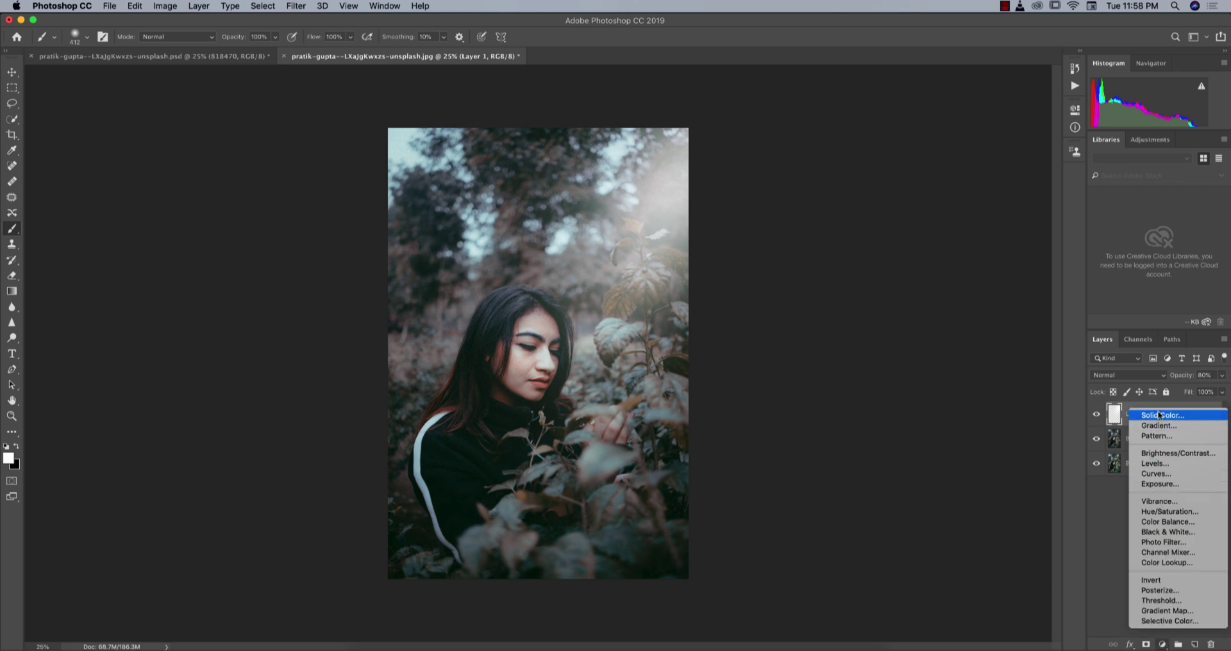
pyautogui.click(1159, 415)
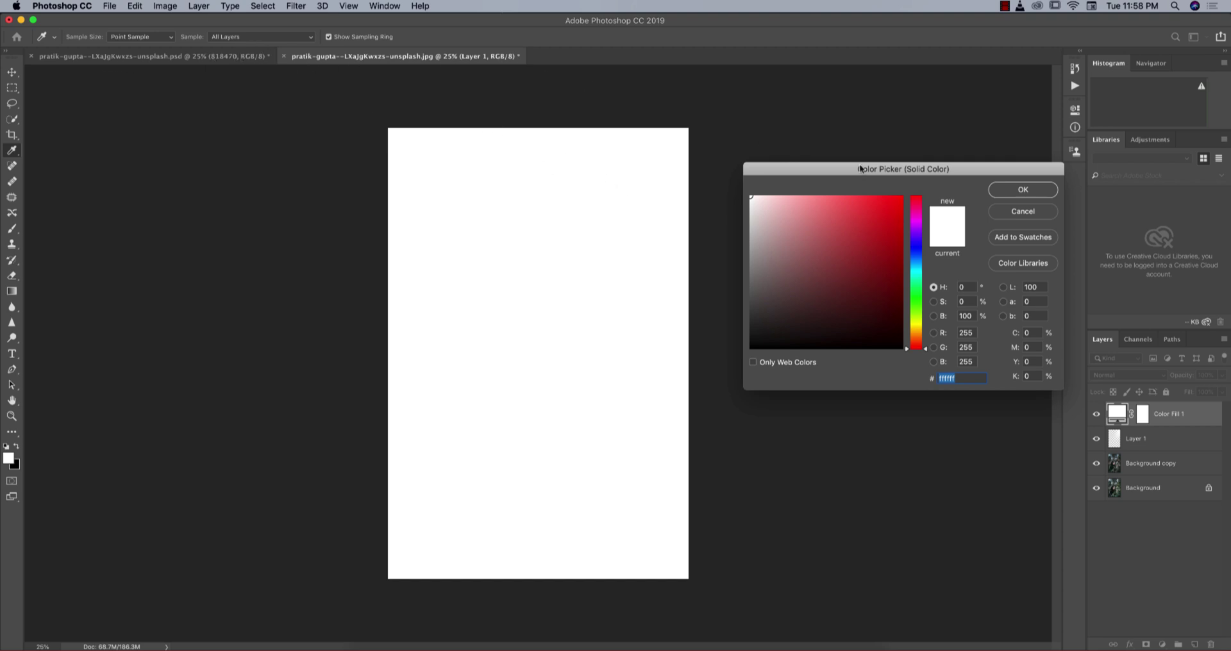
pyautogui.click(1002, 193)
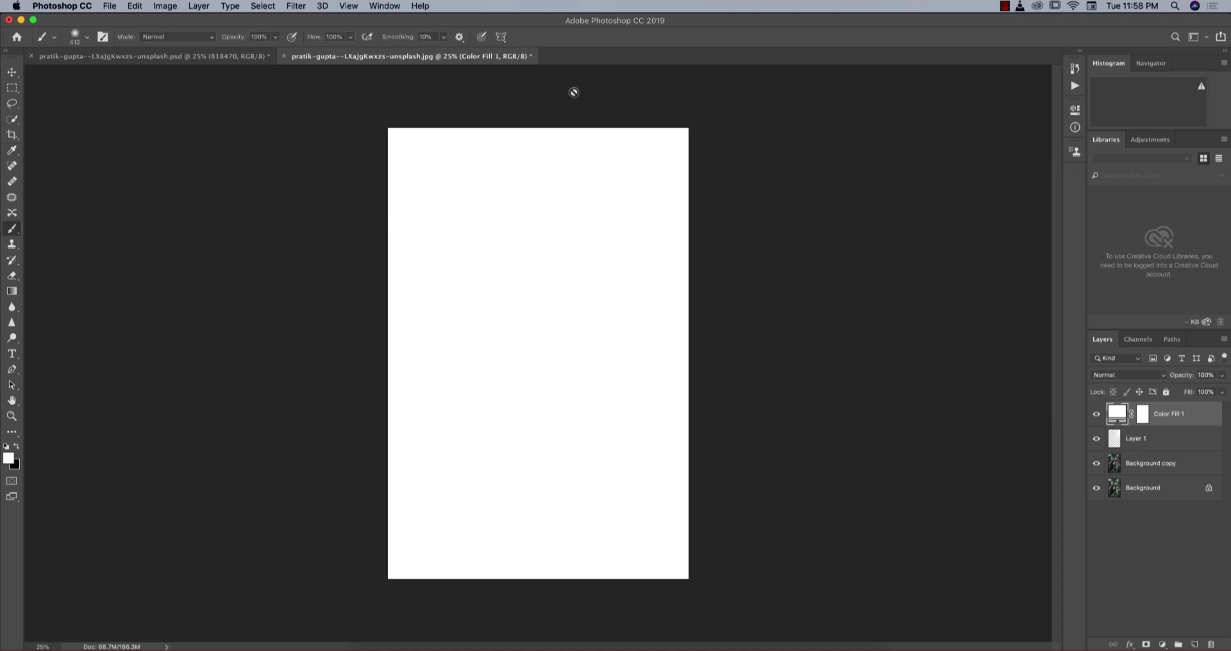
# Step: In the PSD document, copy the 818470 hex code from the text layer's name
pyautogui.click(181, 56)
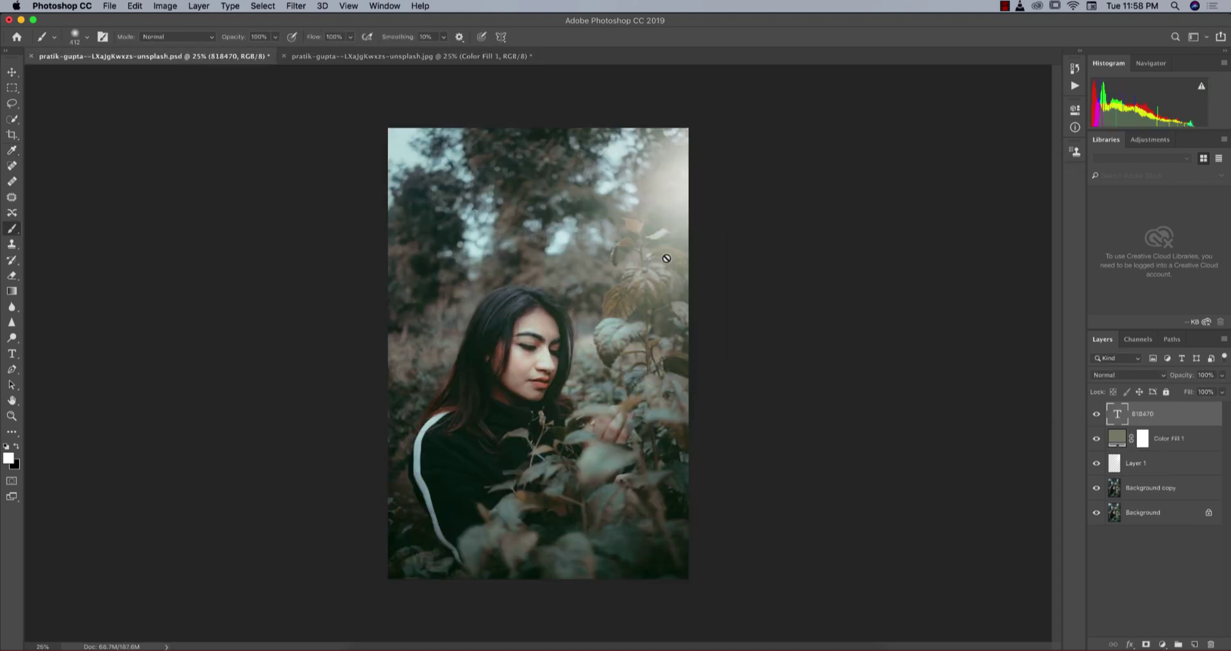
pyautogui.doubleClick(1121, 417)
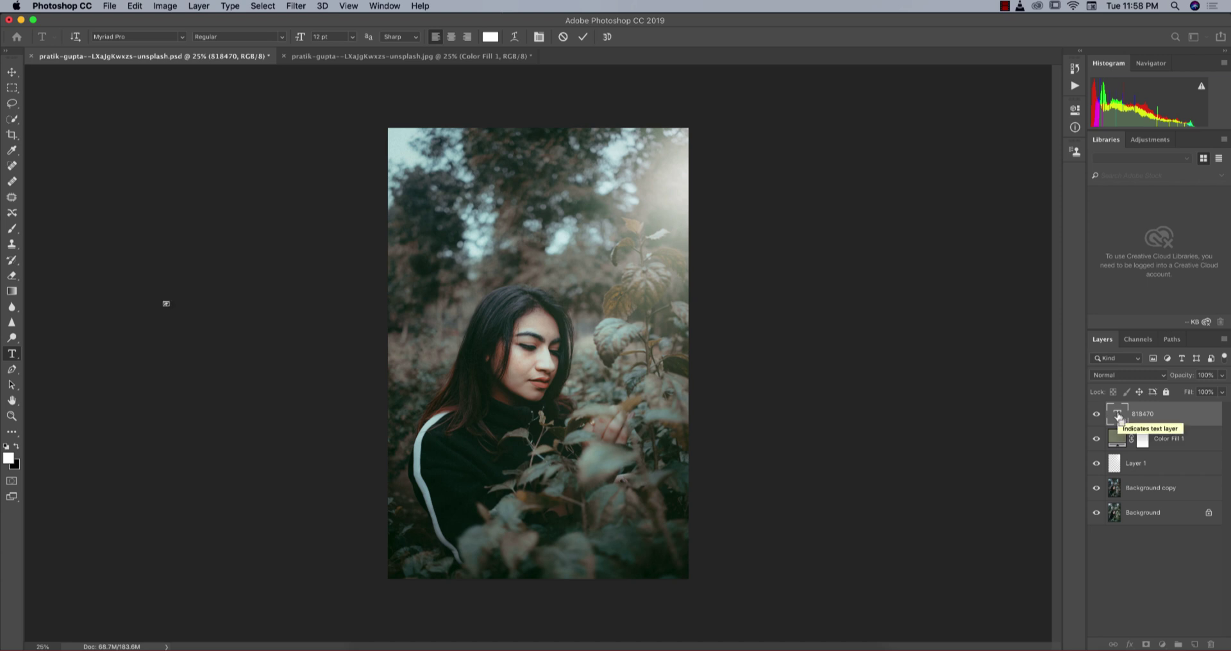
pyautogui.press('Escape')
pyautogui.press('b')
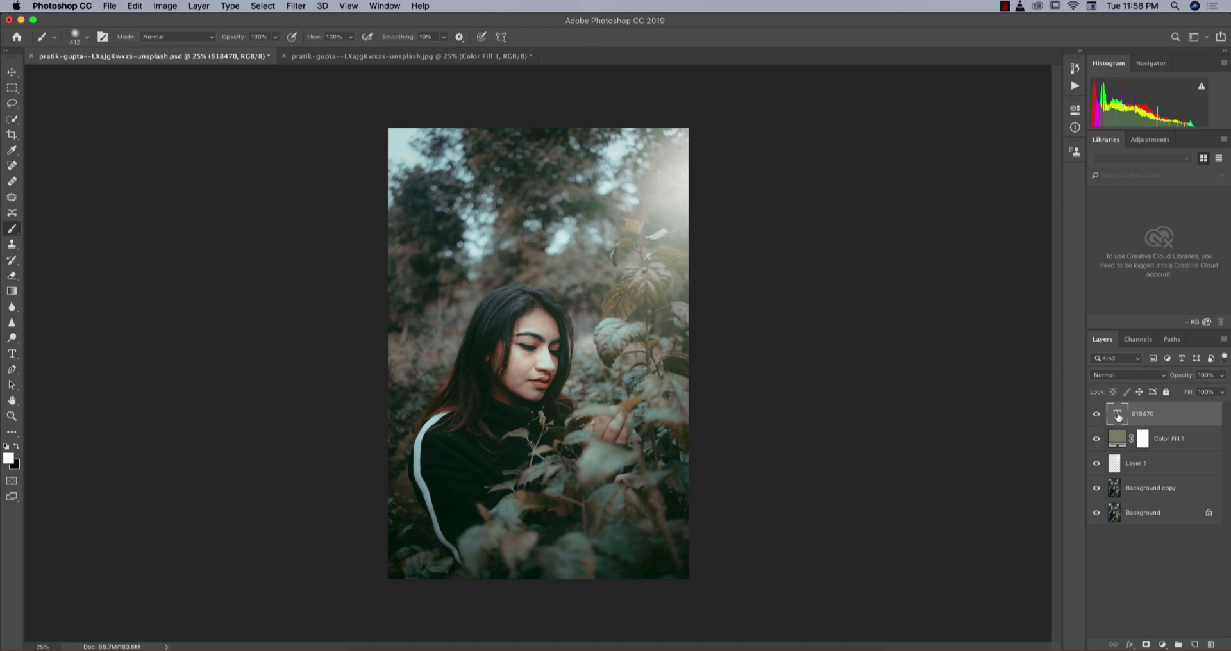
pyautogui.doubleClick(1139, 414)
pyautogui.press('Return')
# Step: Back in the JPG, paste 818470 as the fill's hex color and confirm the olive fill
pyautogui.click(409, 56)
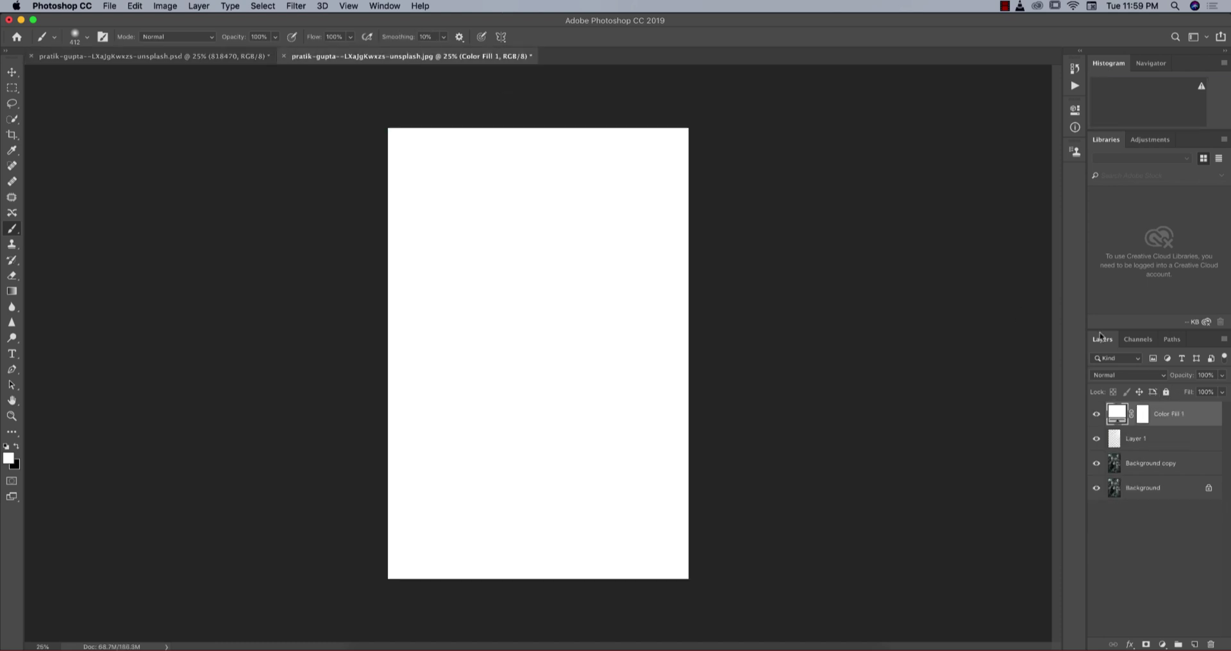
pyautogui.doubleClick(1117, 411)
pyautogui.rightClick(958, 378)
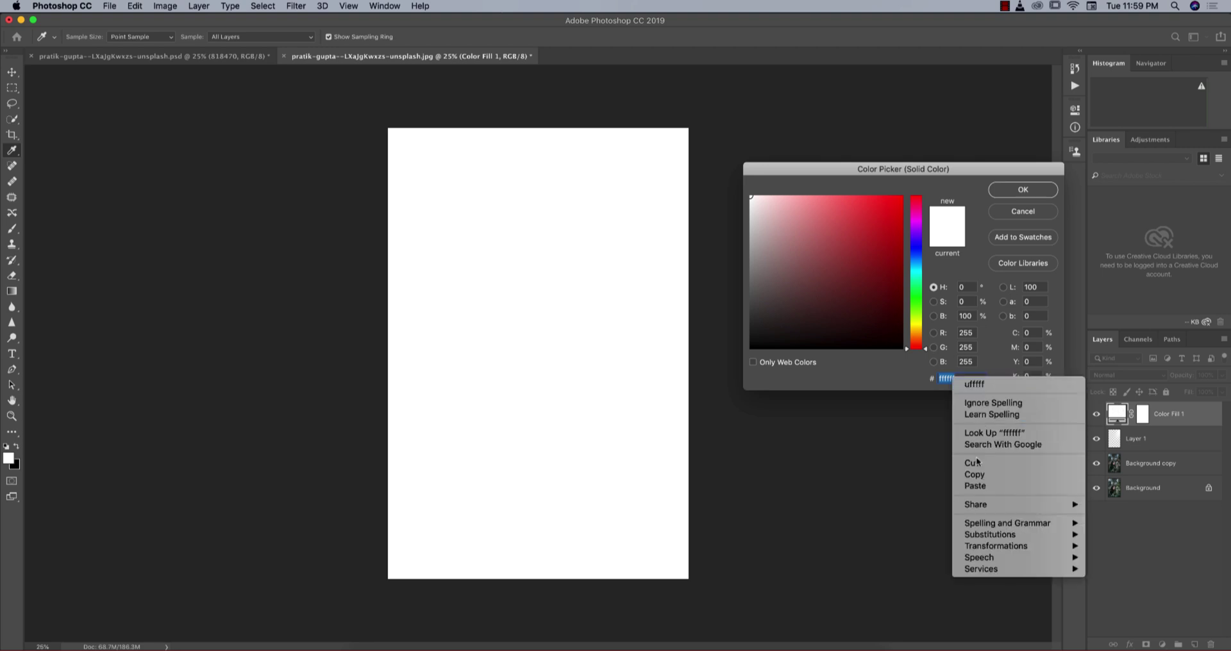
pyautogui.click(990, 486)
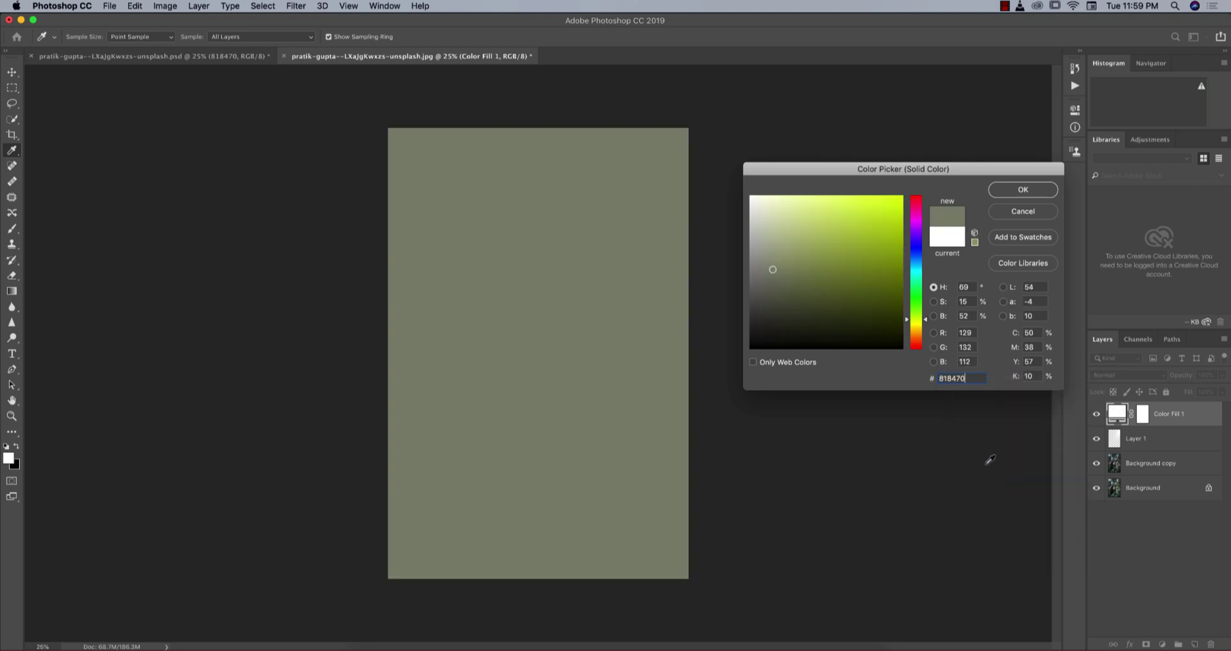
pyautogui.click(1012, 191)
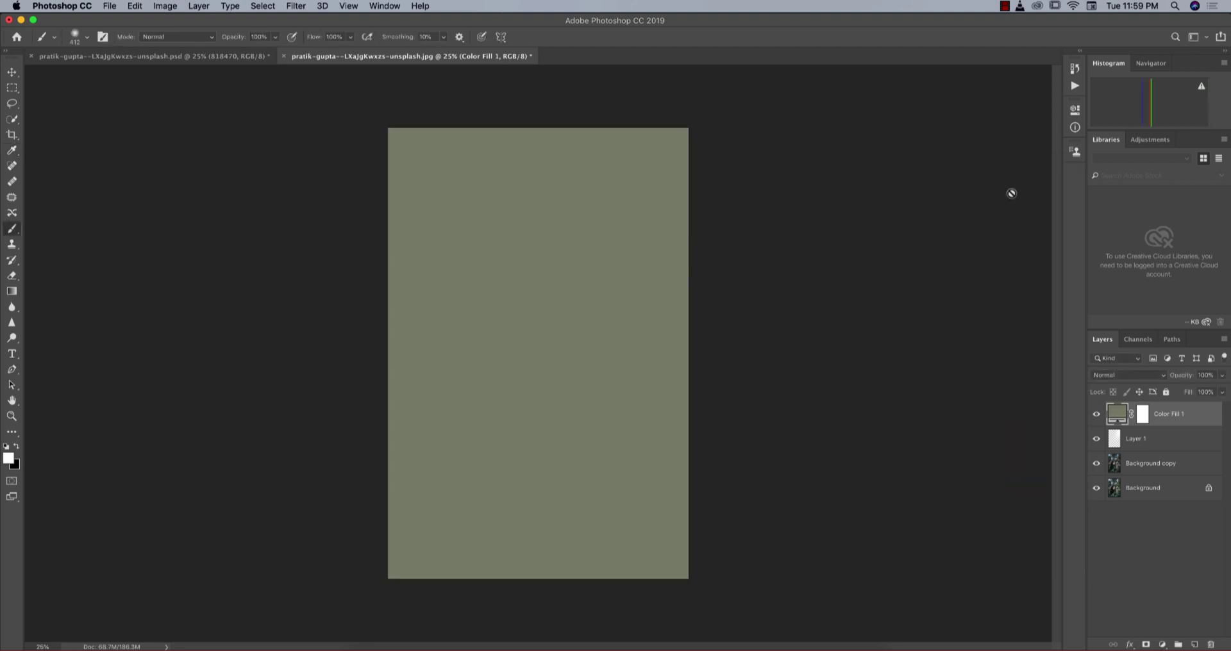
# Step: Set Color Fill 1's blend mode to Soft Light
pyautogui.click(1103, 378)
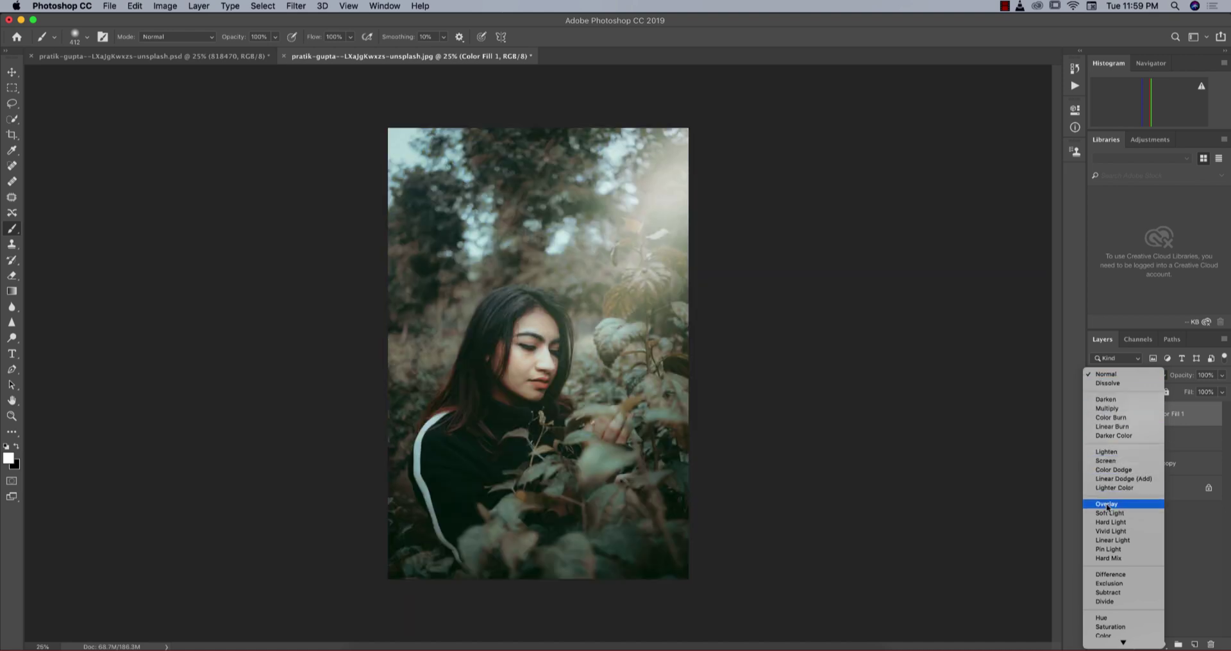
pyautogui.click(1108, 514)
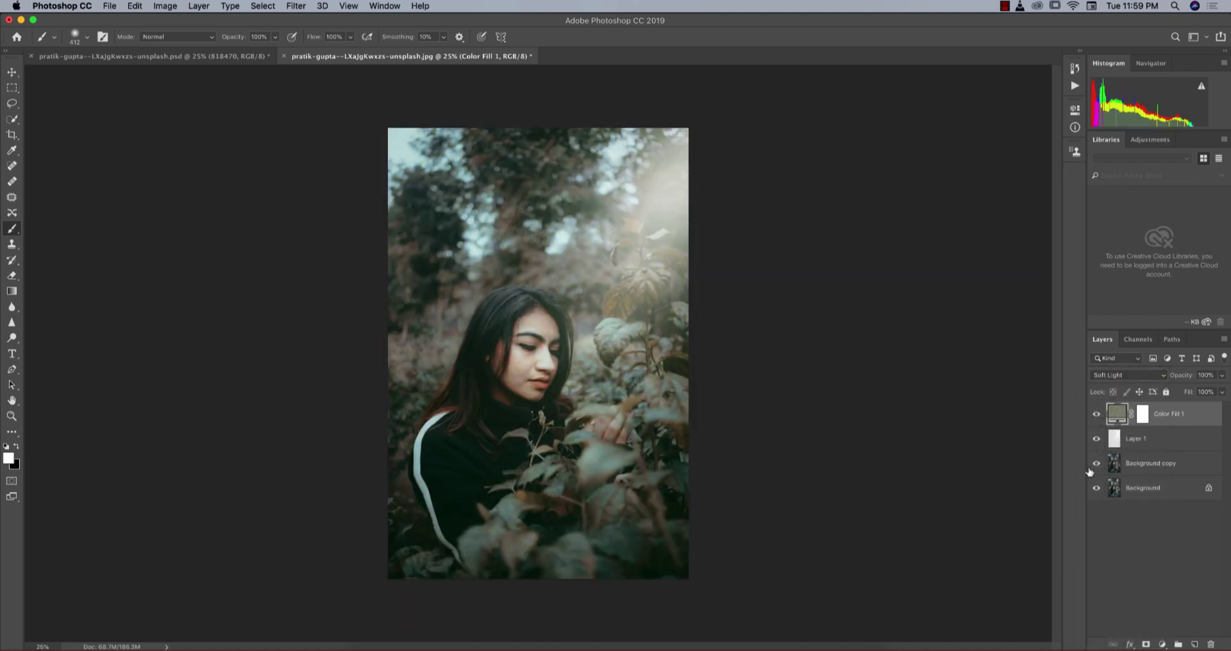